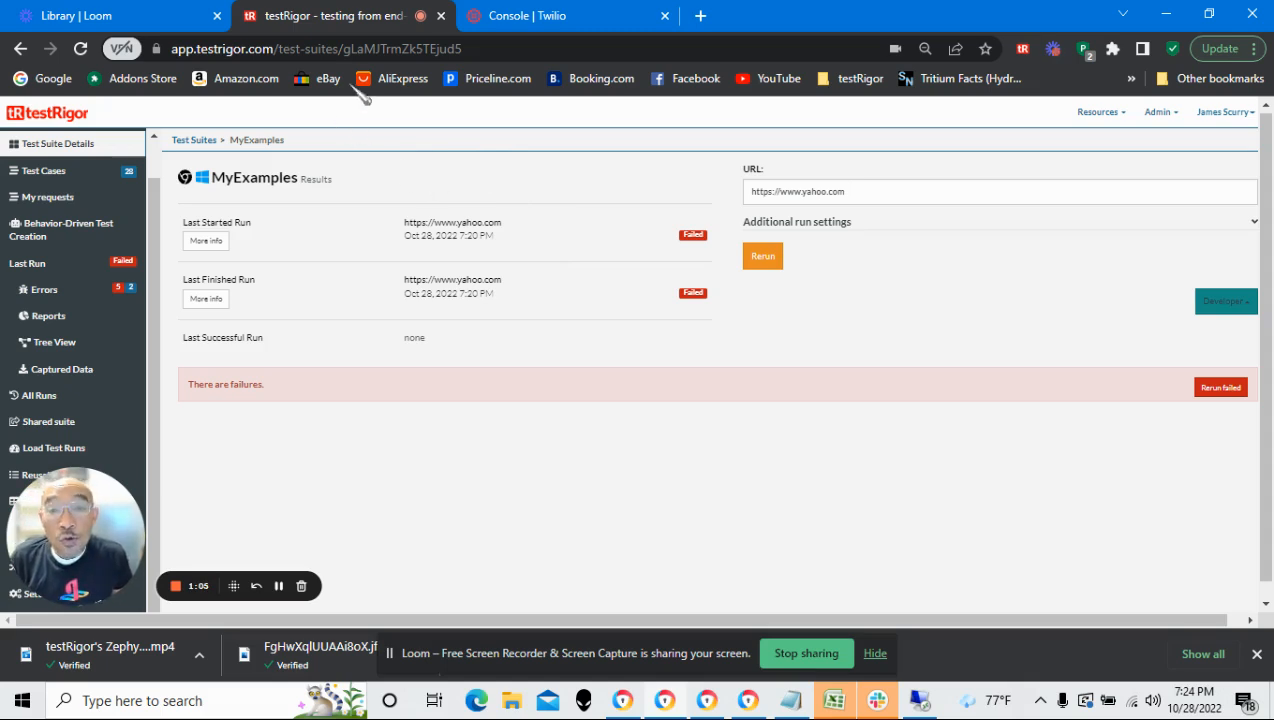
Switch to the Twilio console and review the account SID, auth token and phone number under Account Info
click(570, 17)
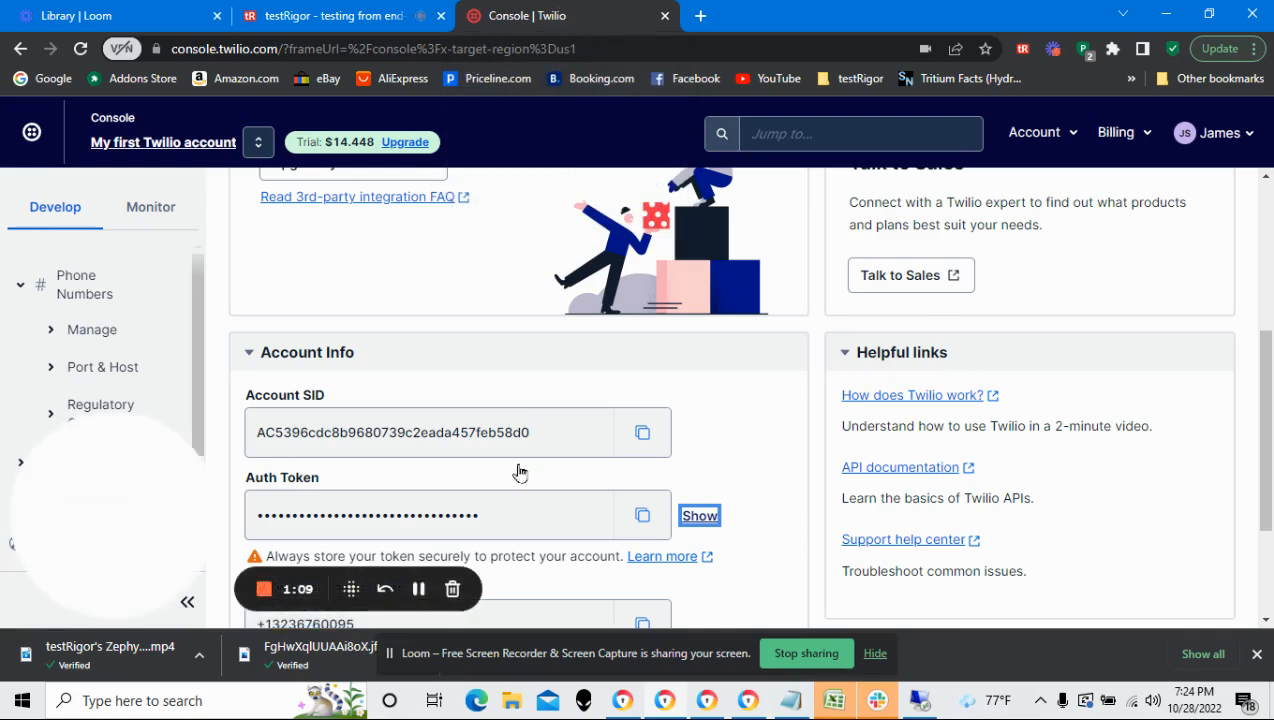
scroll(478, 347, up, 4)
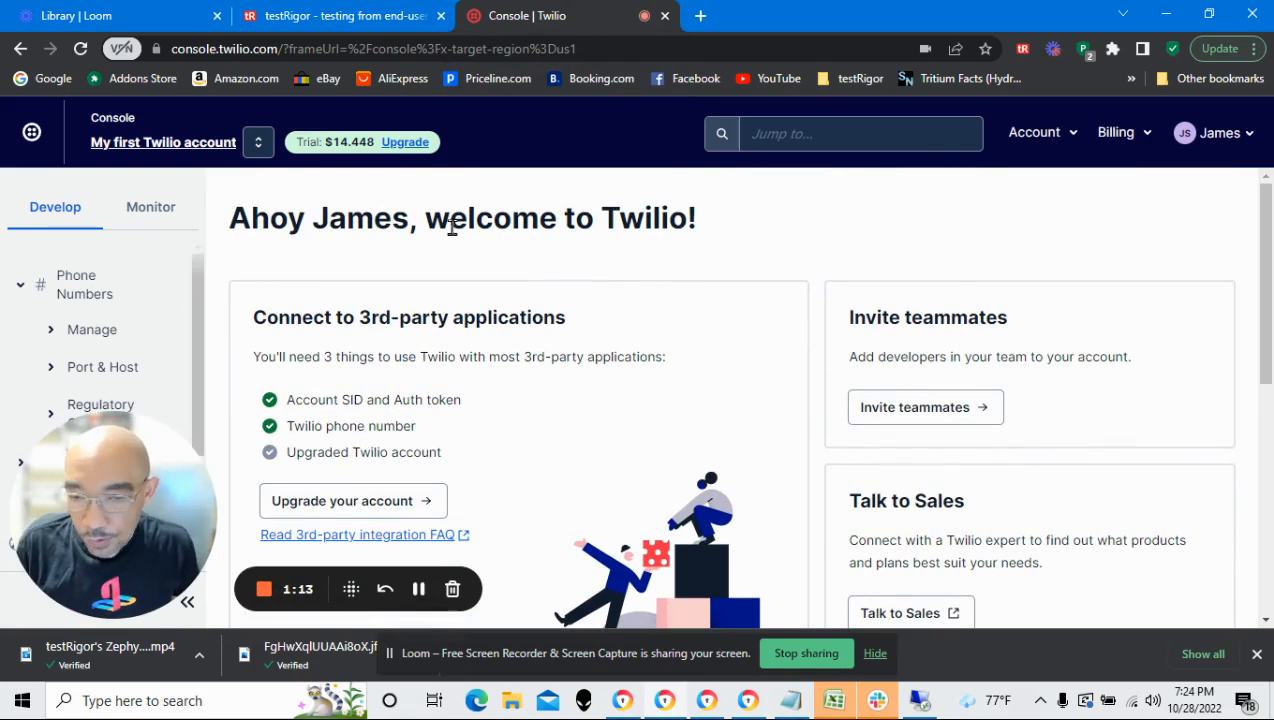
scroll(607, 270, down, 5)
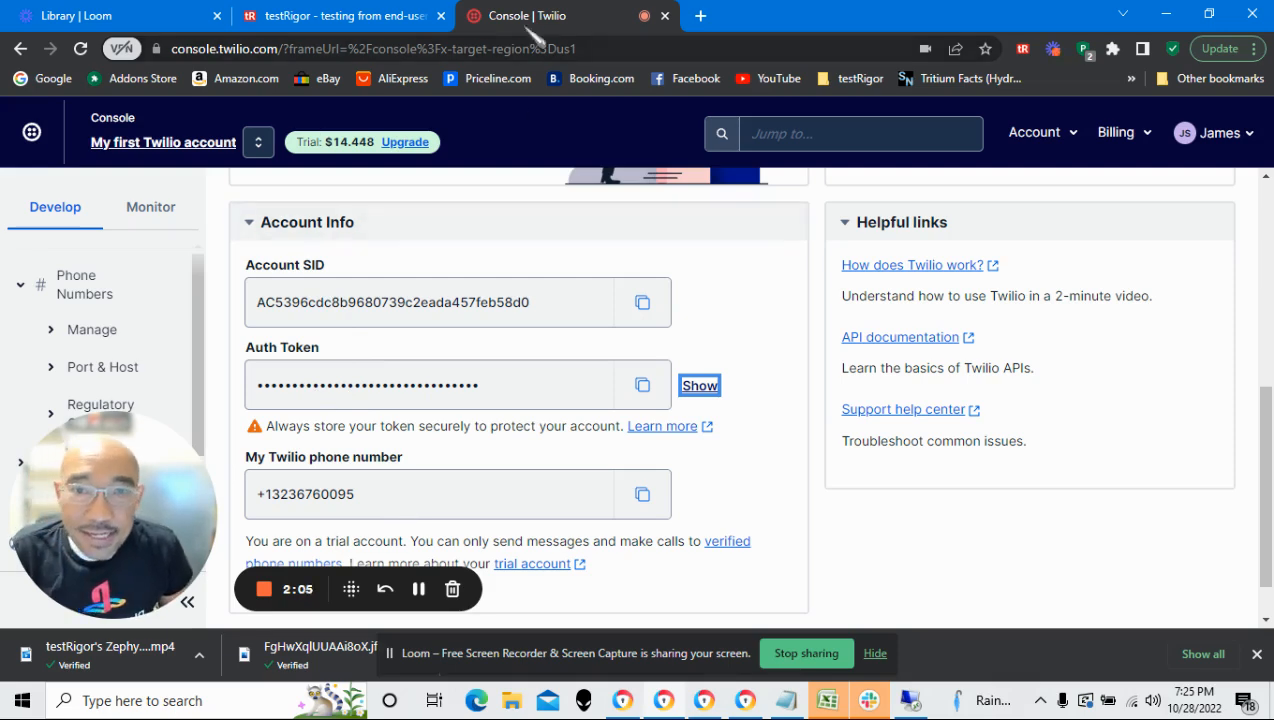
Return to testRigor and open the Integrations settings of the MyExamples test suite
click(355, 18)
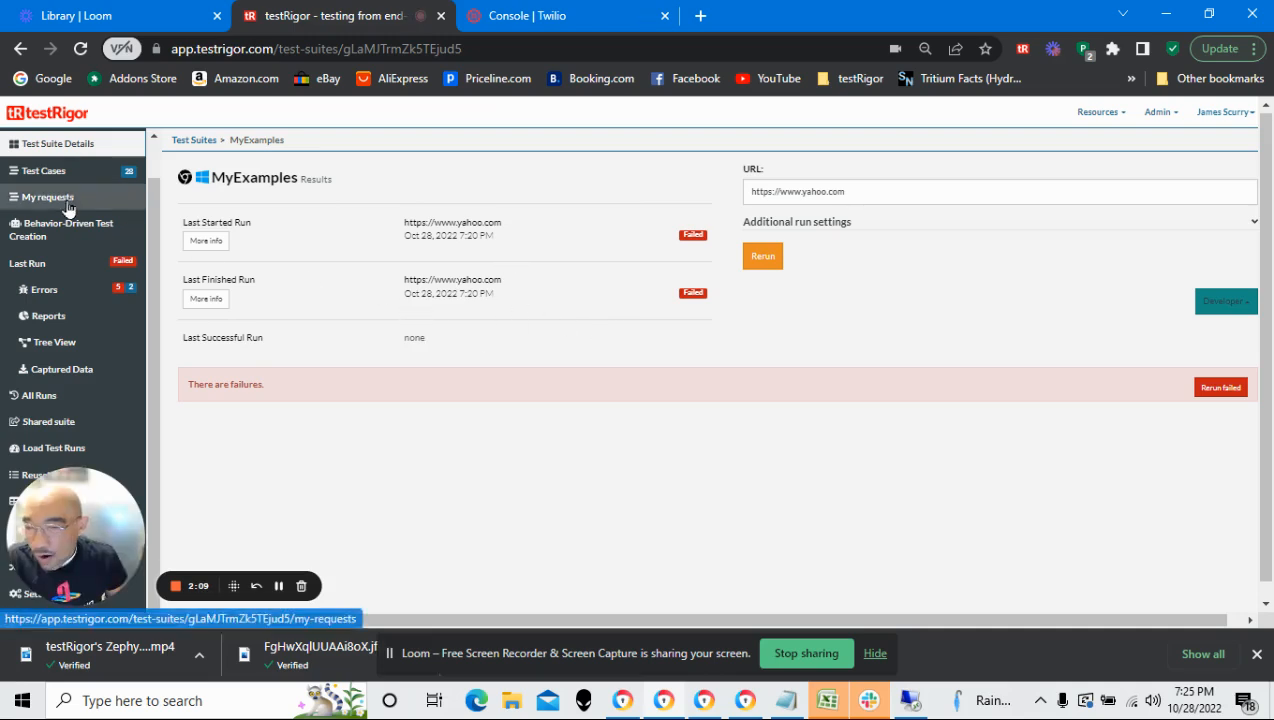
scroll(105, 410, down, 1)
drag(52, 525, 679, 523)
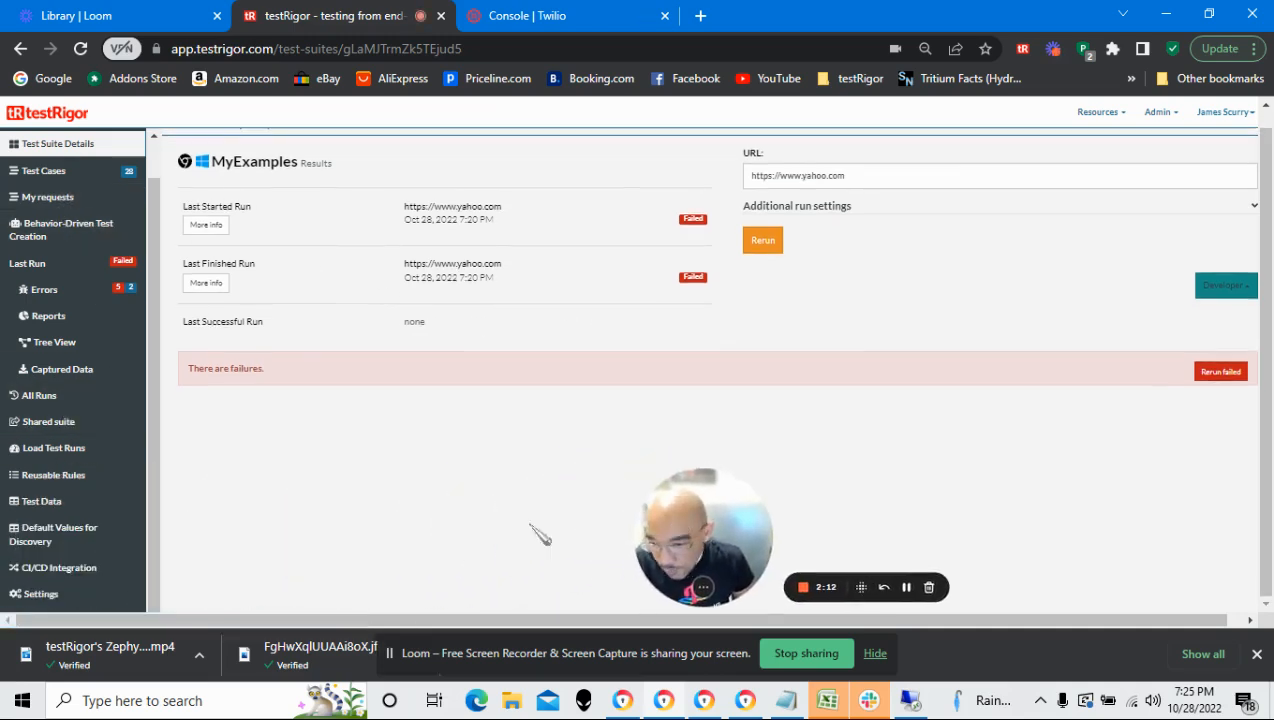
click(50, 594)
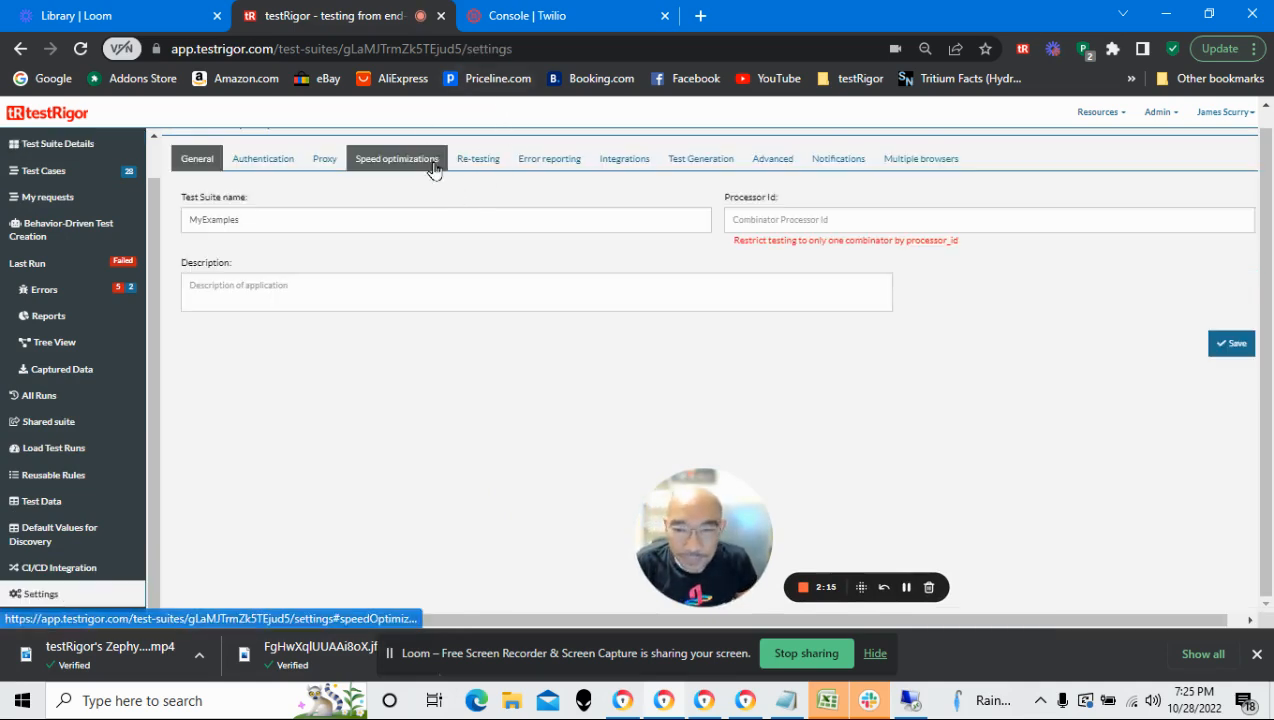
click(624, 165)
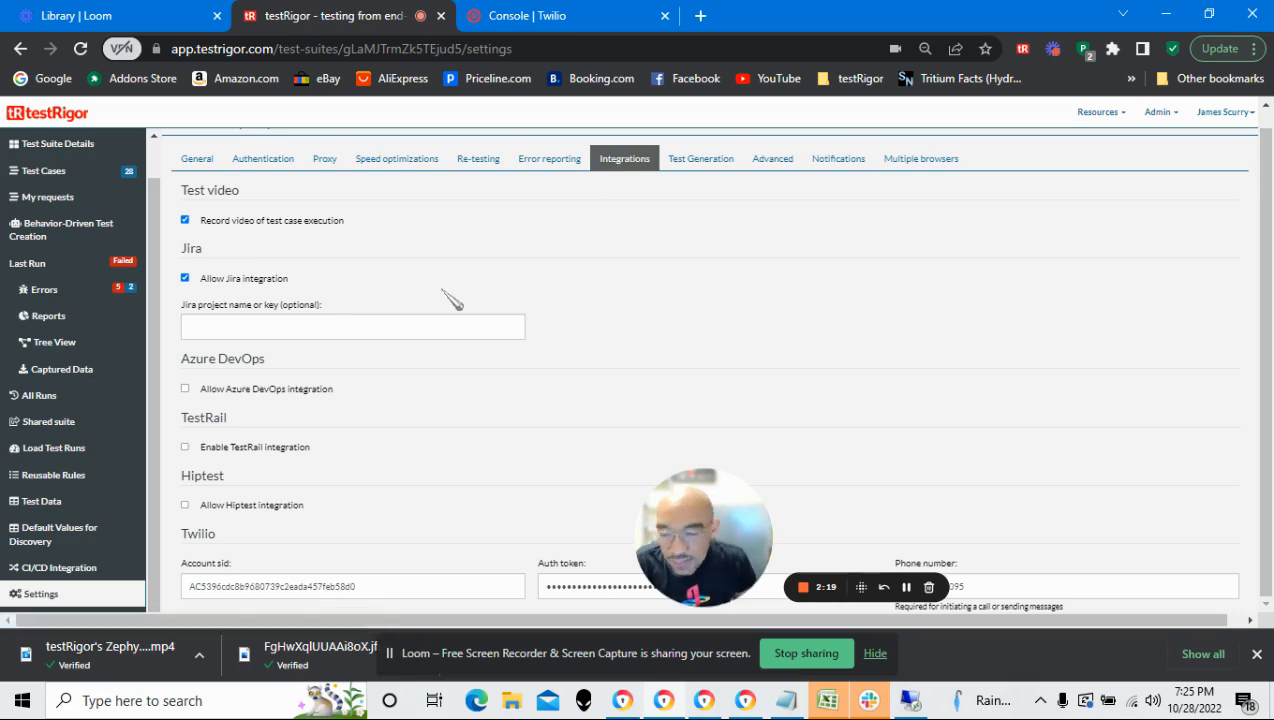
Find the Twilio section among the integrations and examine its Account sid, Auth token and Phone number fields
scroll(449, 293, down, 5)
scroll(451, 301, down, 1)
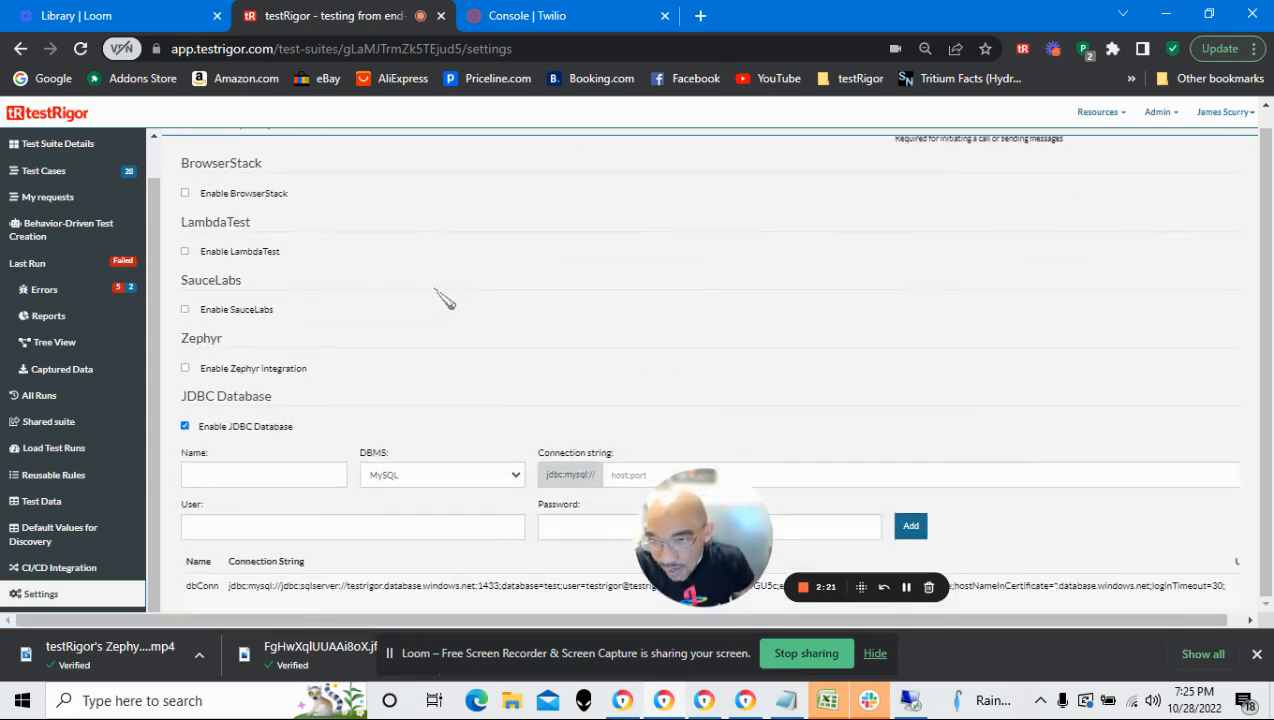
scroll(445, 300, down, 2)
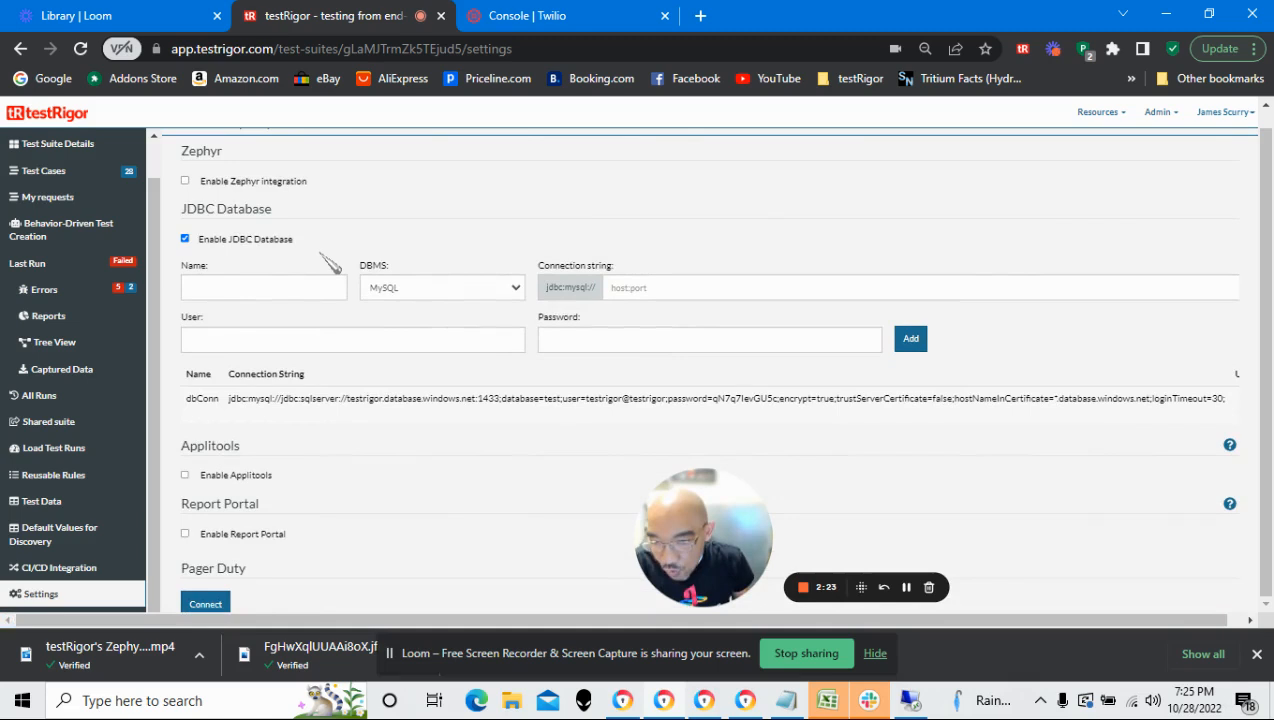
scroll(335, 270, down, 2)
scroll(340, 282, up, 3)
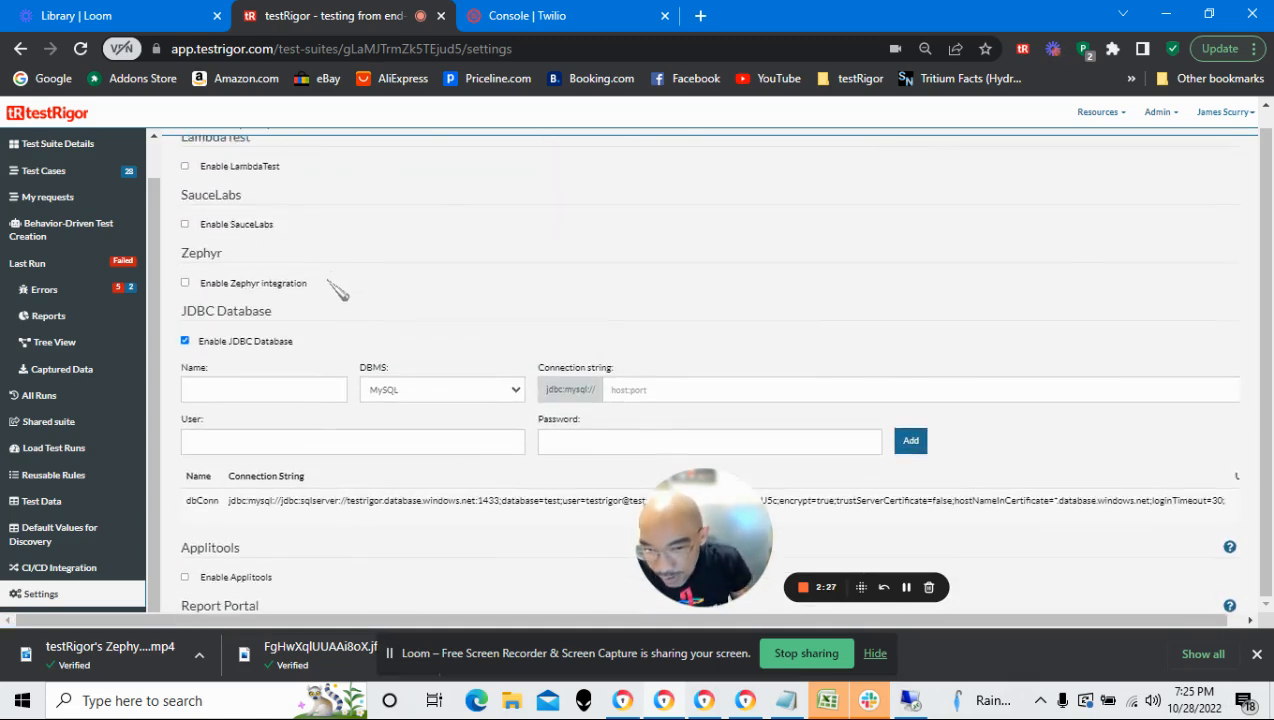
scroll(338, 290, up, 1)
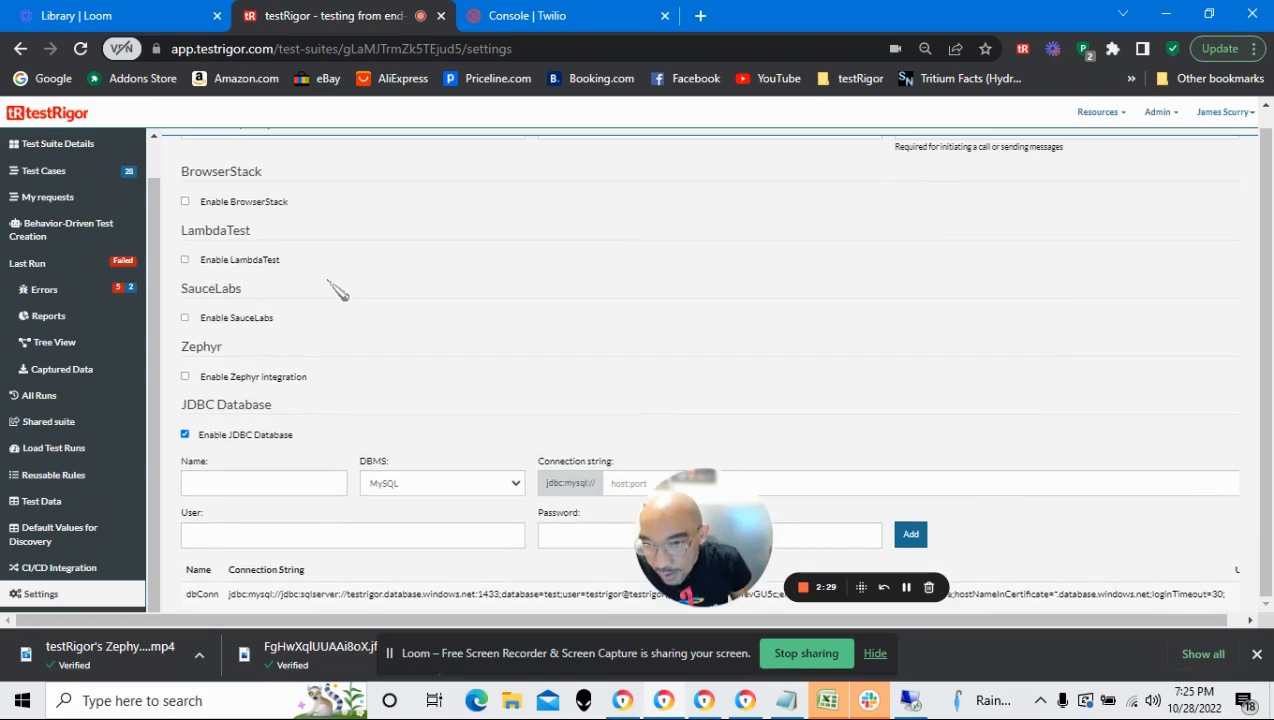
scroll(338, 290, up, 1)
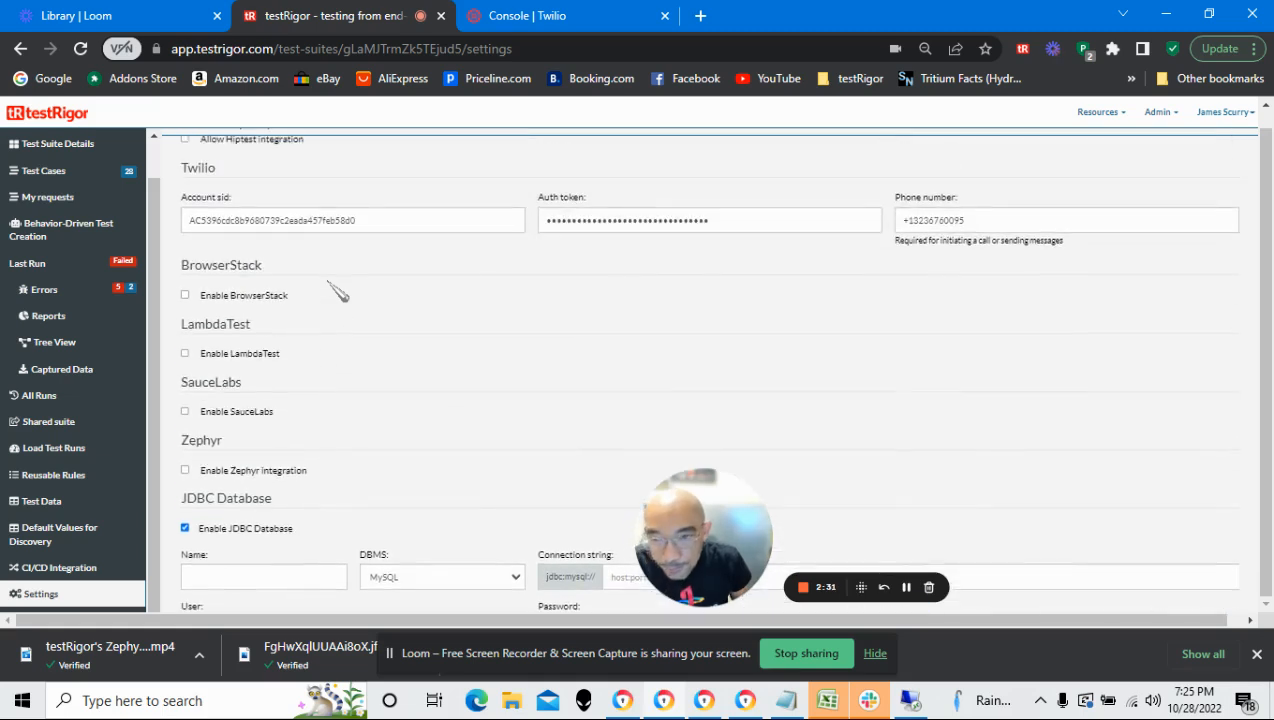
drag(181, 168, 216, 170)
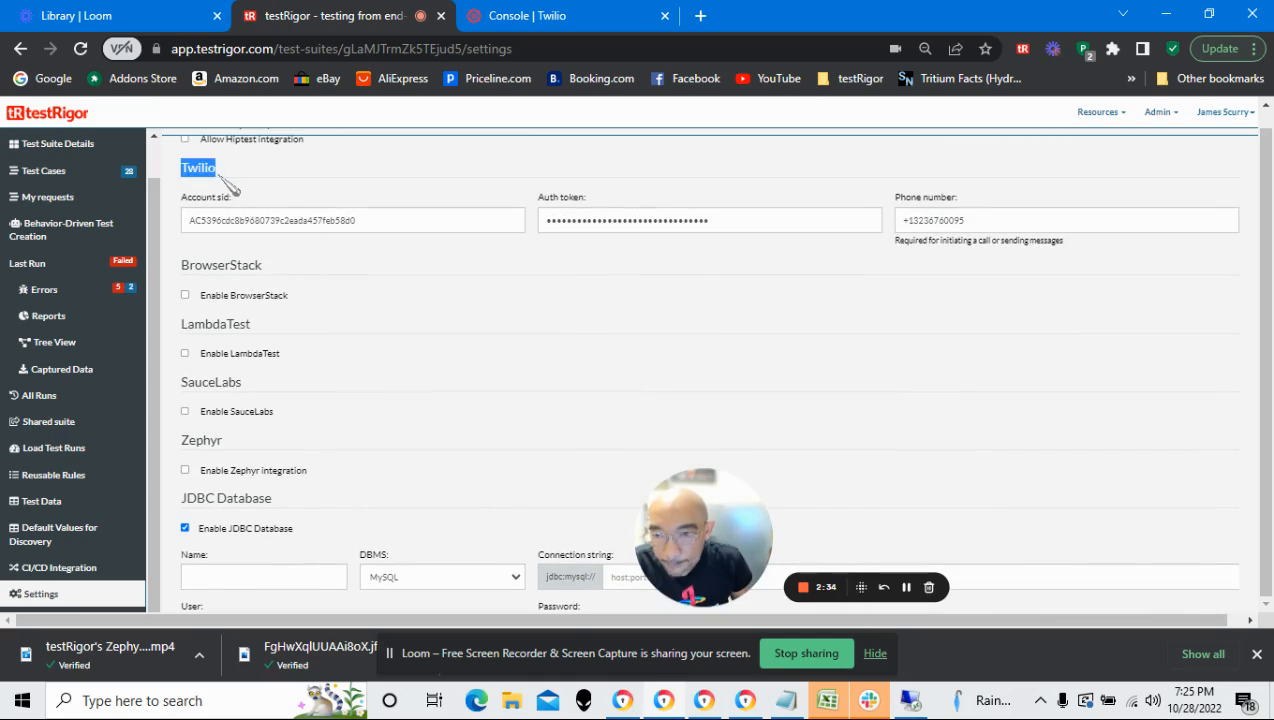
click(368, 222)
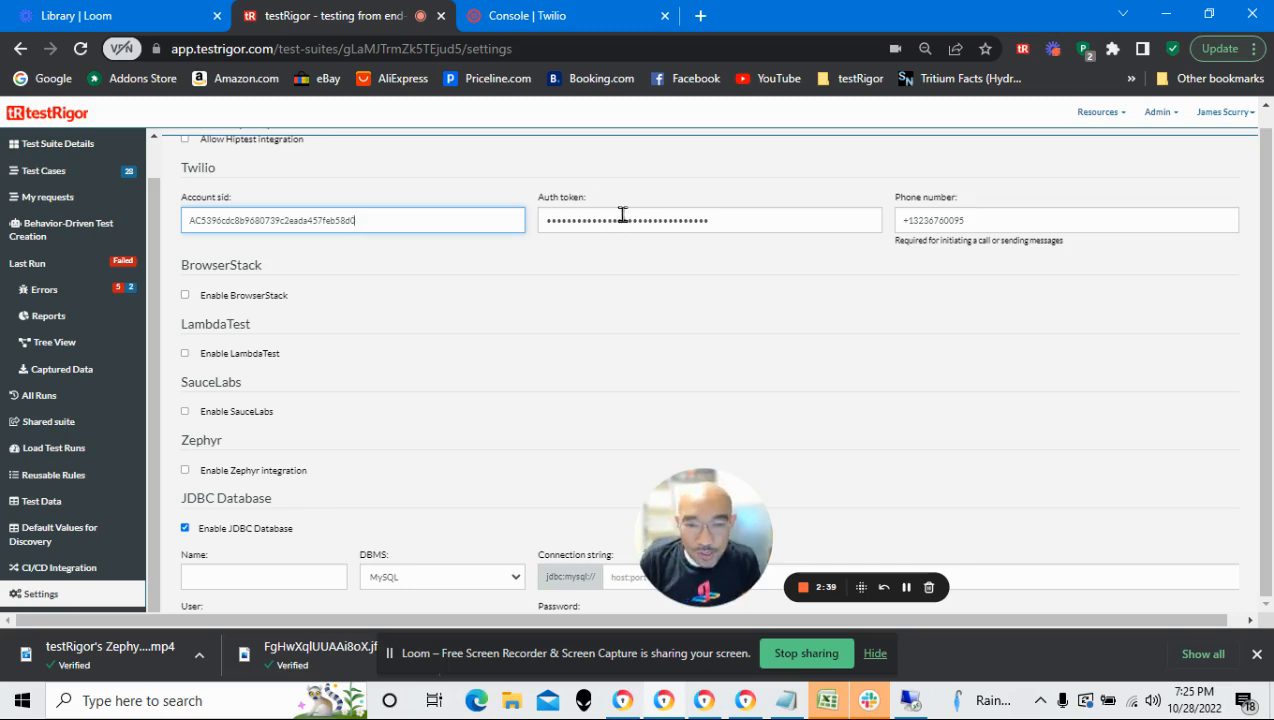
drag(577, 198, 538, 200)
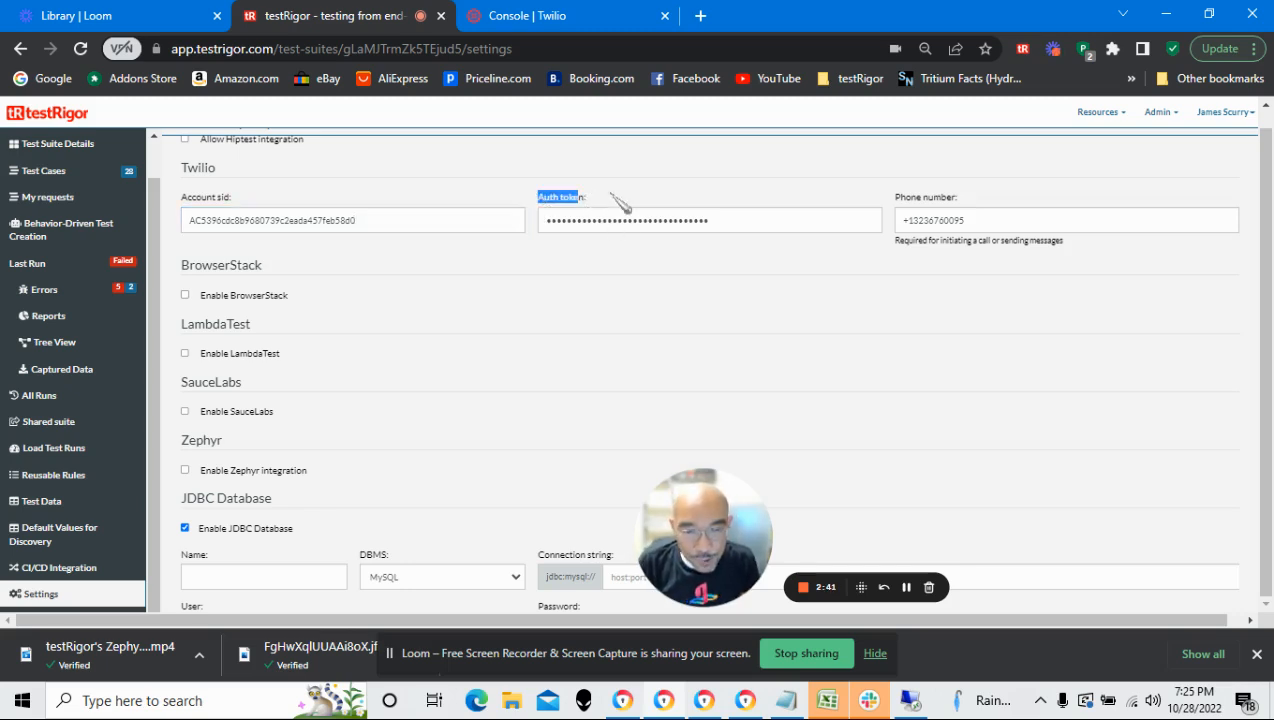
drag(963, 199, 910, 204)
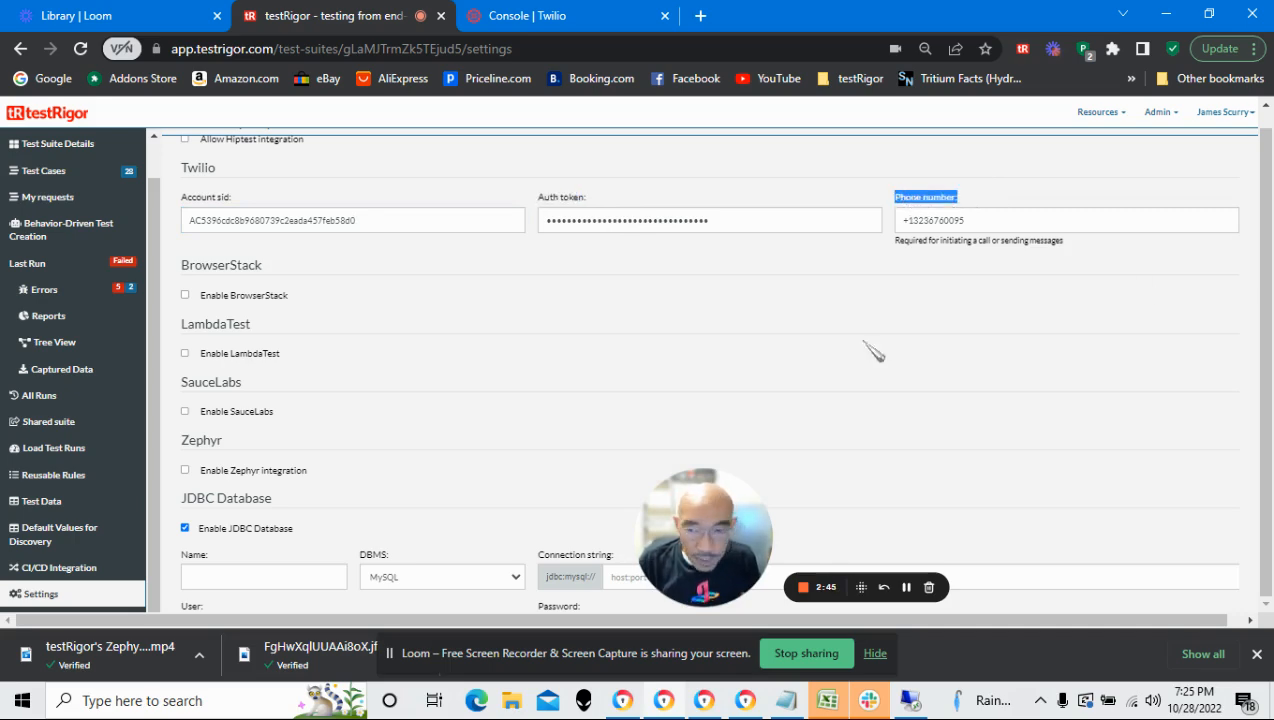
Look over the remaining integrations below the Twilio section, down to the save option
scroll(695, 285, up, 1)
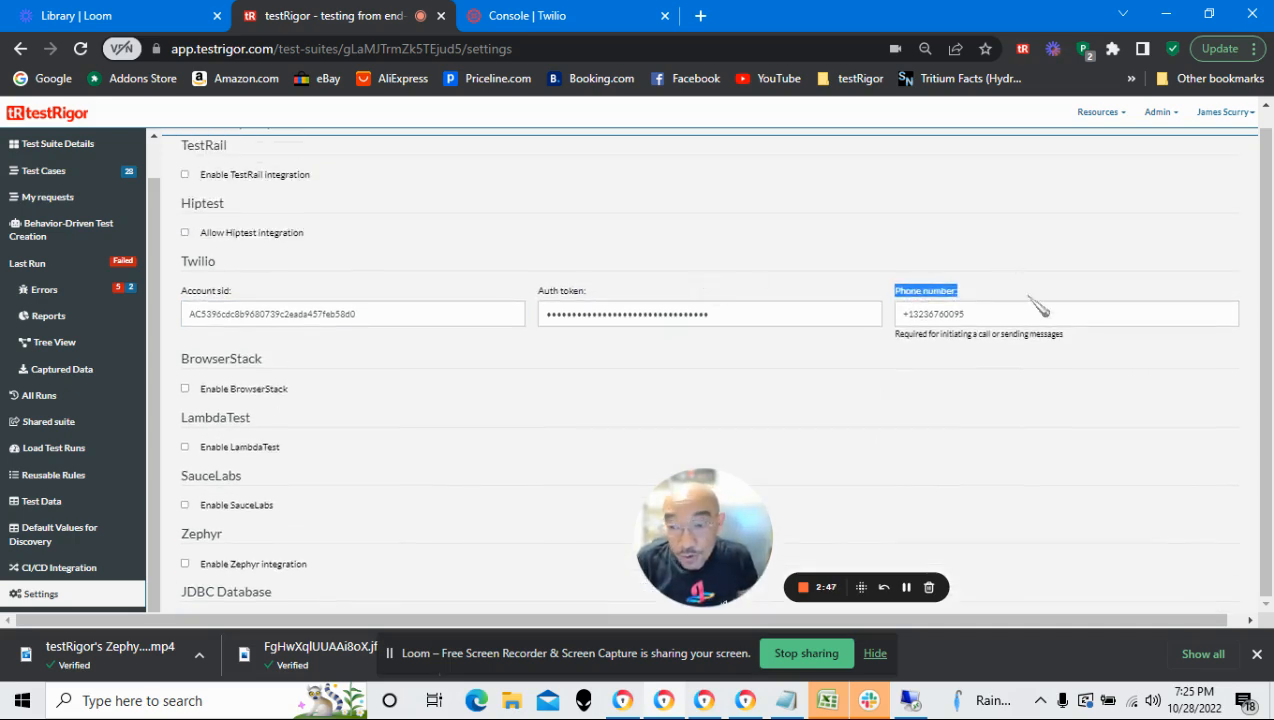
scroll(1038, 307, down, 5)
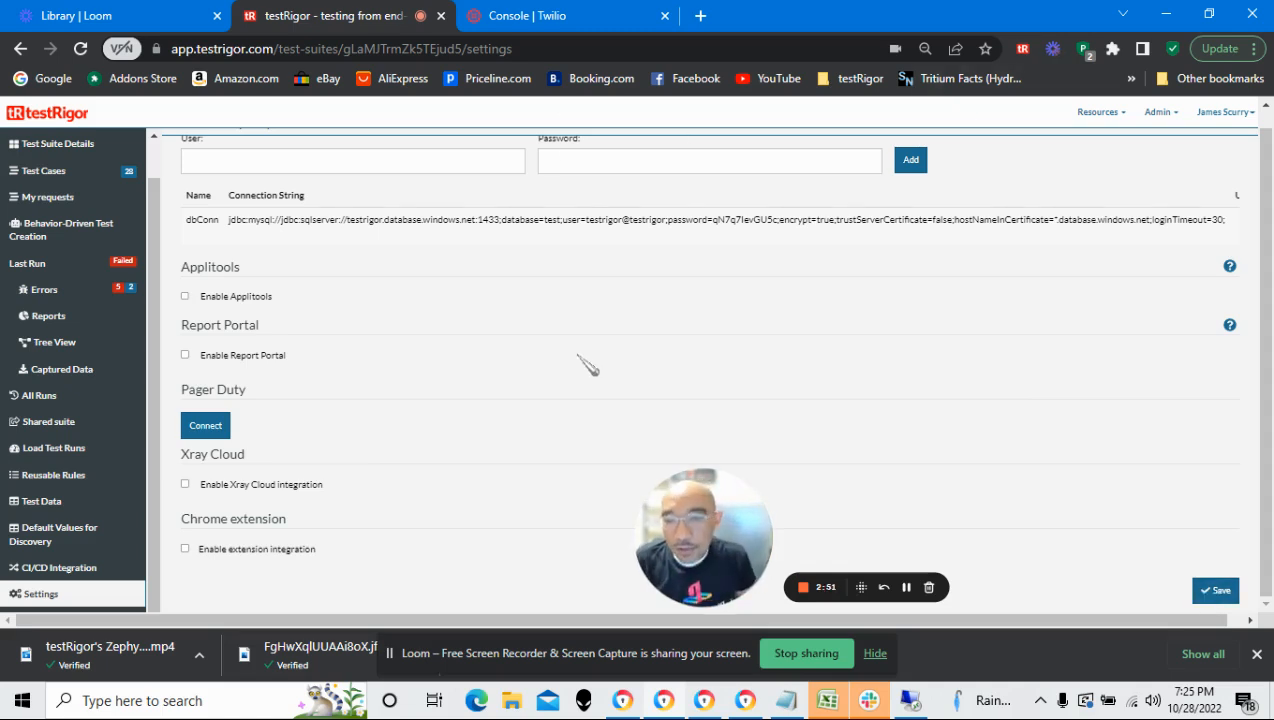
scroll(583, 361, up, 3)
scroll(631, 265, down, 1)
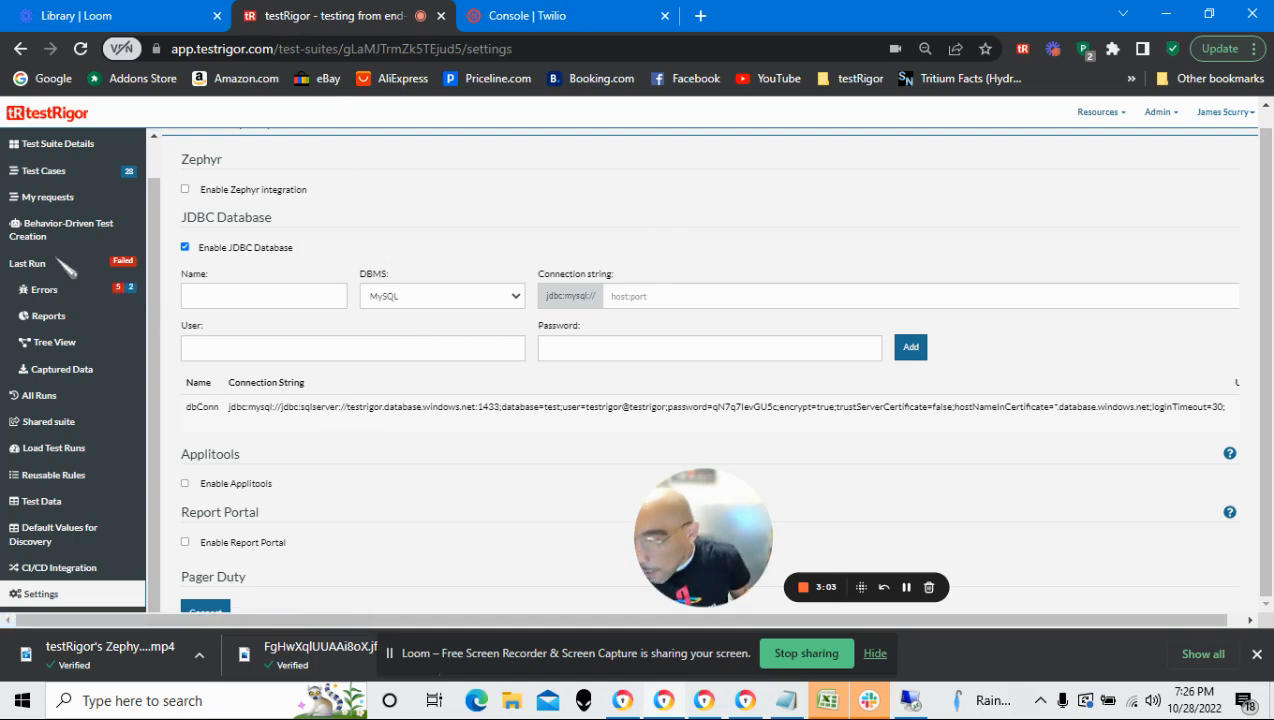
Open the "2FA - SMS Message Example" test case from the suite's test cases for quick editing
click(44, 171)
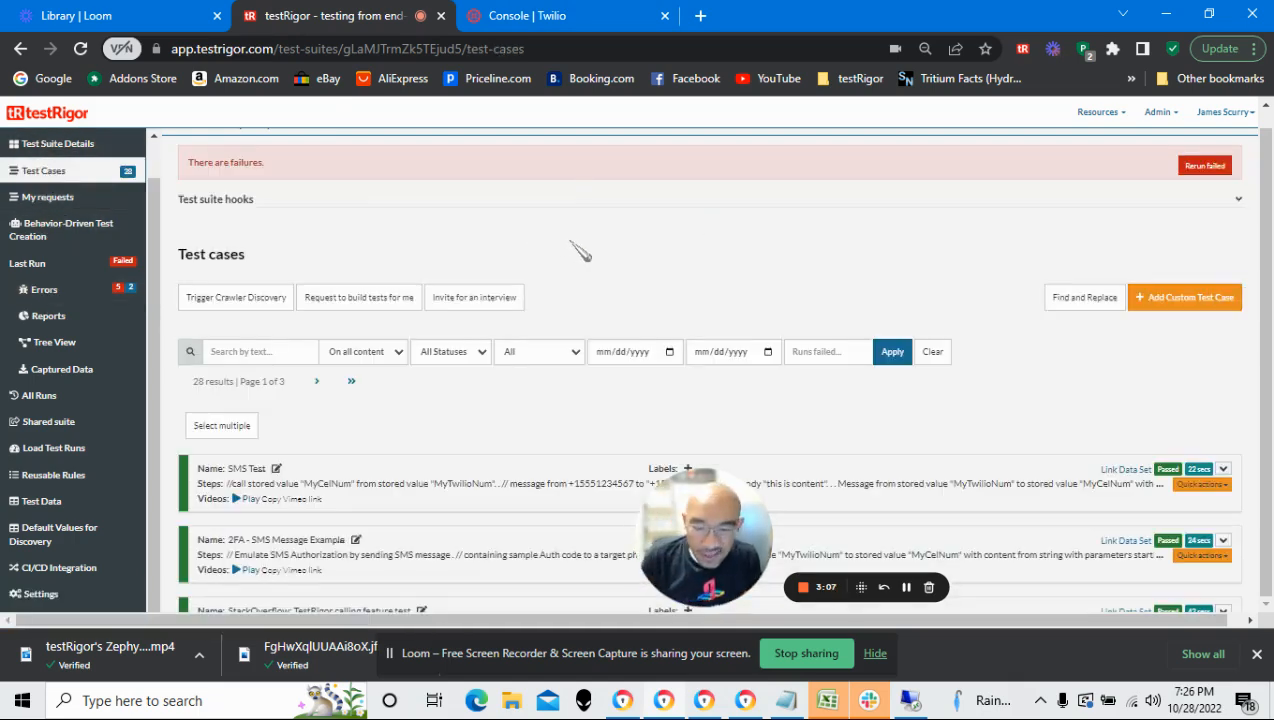
scroll(590, 240, down, 1)
scroll(668, 362, down, 1)
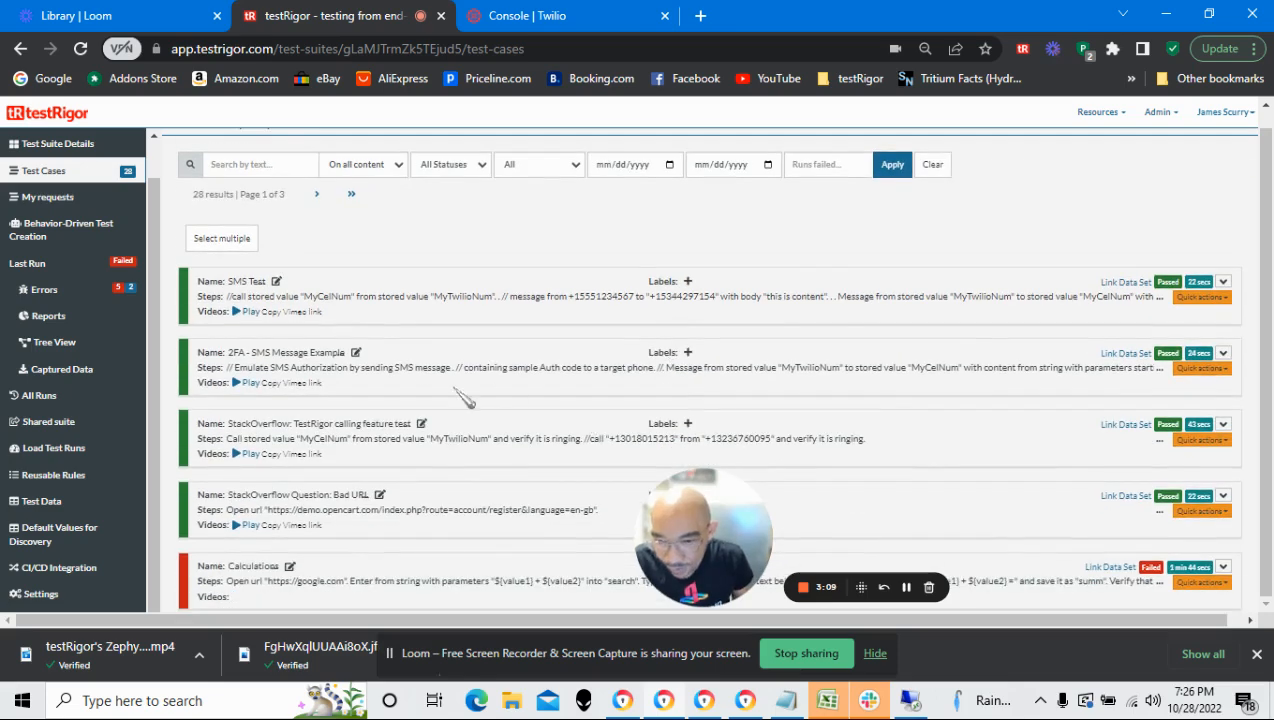
click(1223, 356)
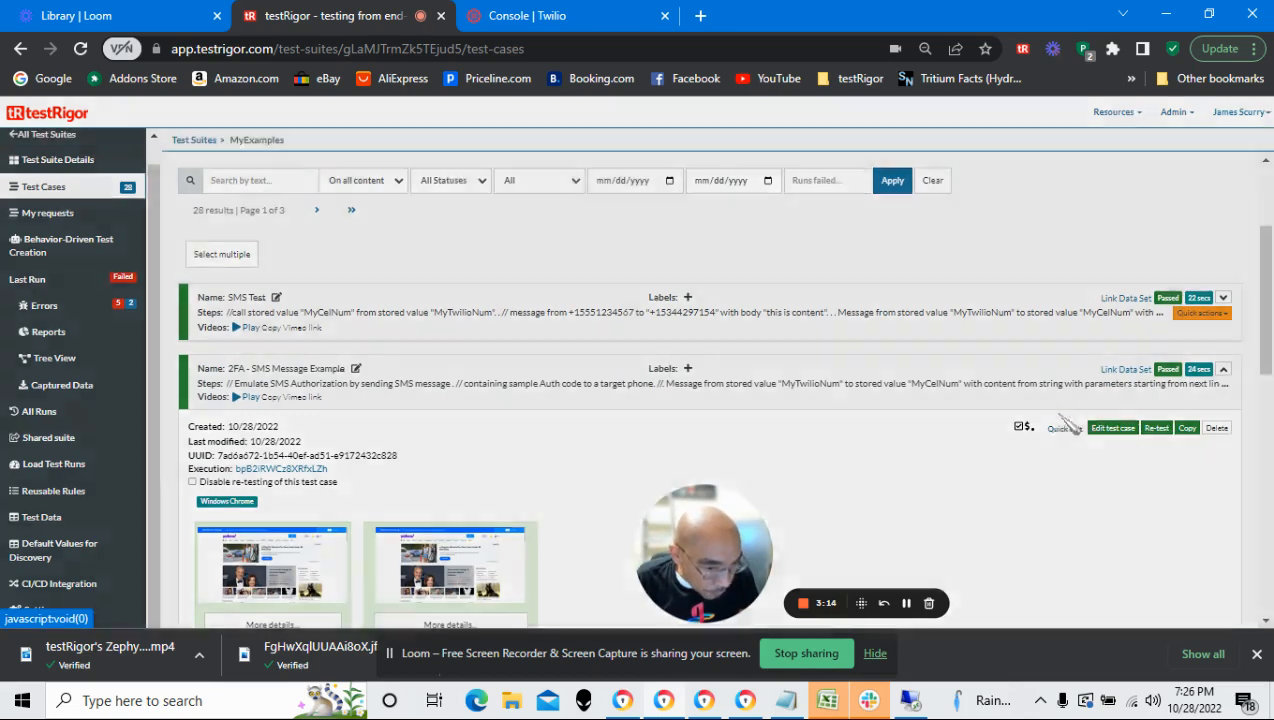
click(1065, 428)
drag(693, 577, 97, 570)
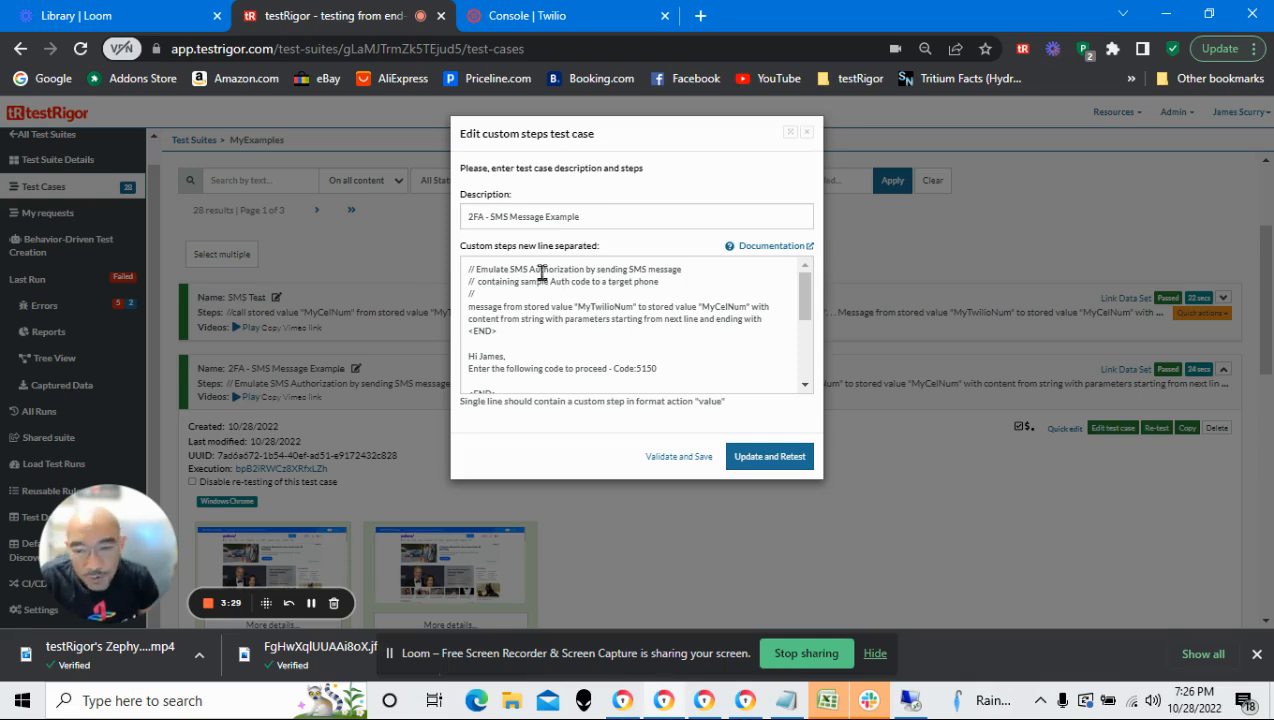
Enlarge the custom steps editor to full size so all test steps can be read
drag(520, 326, 462, 307)
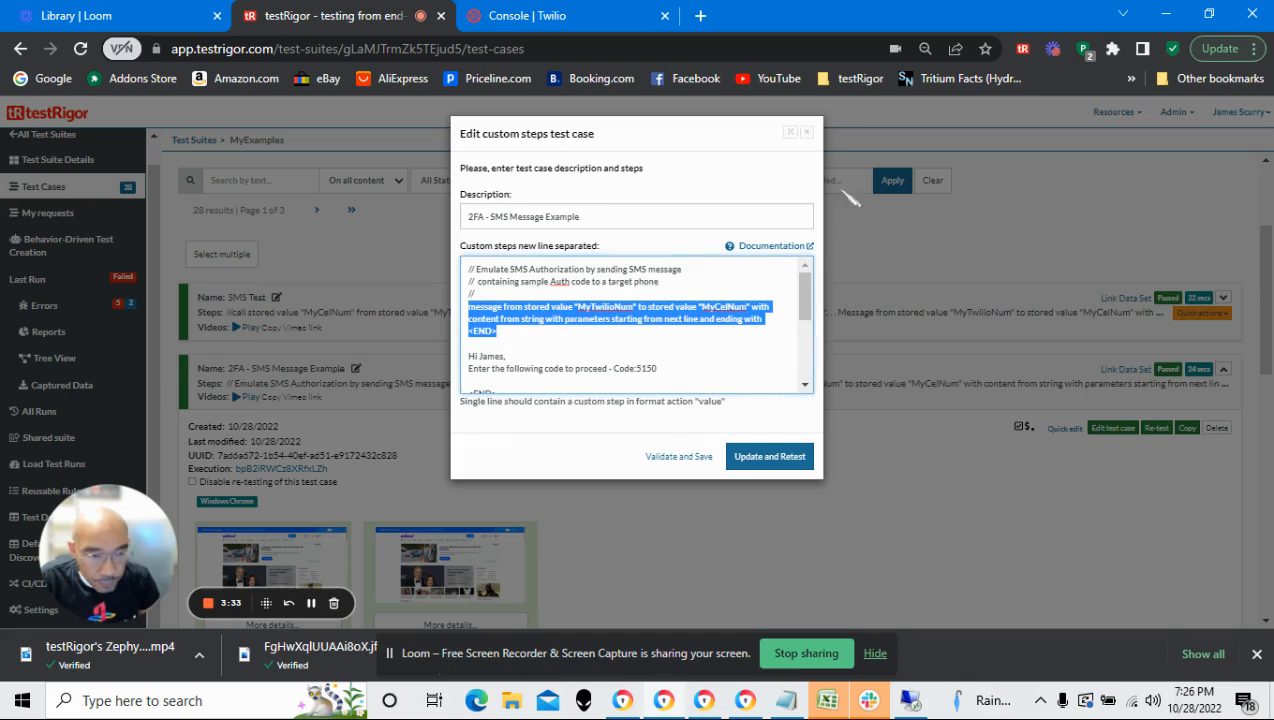
click(789, 135)
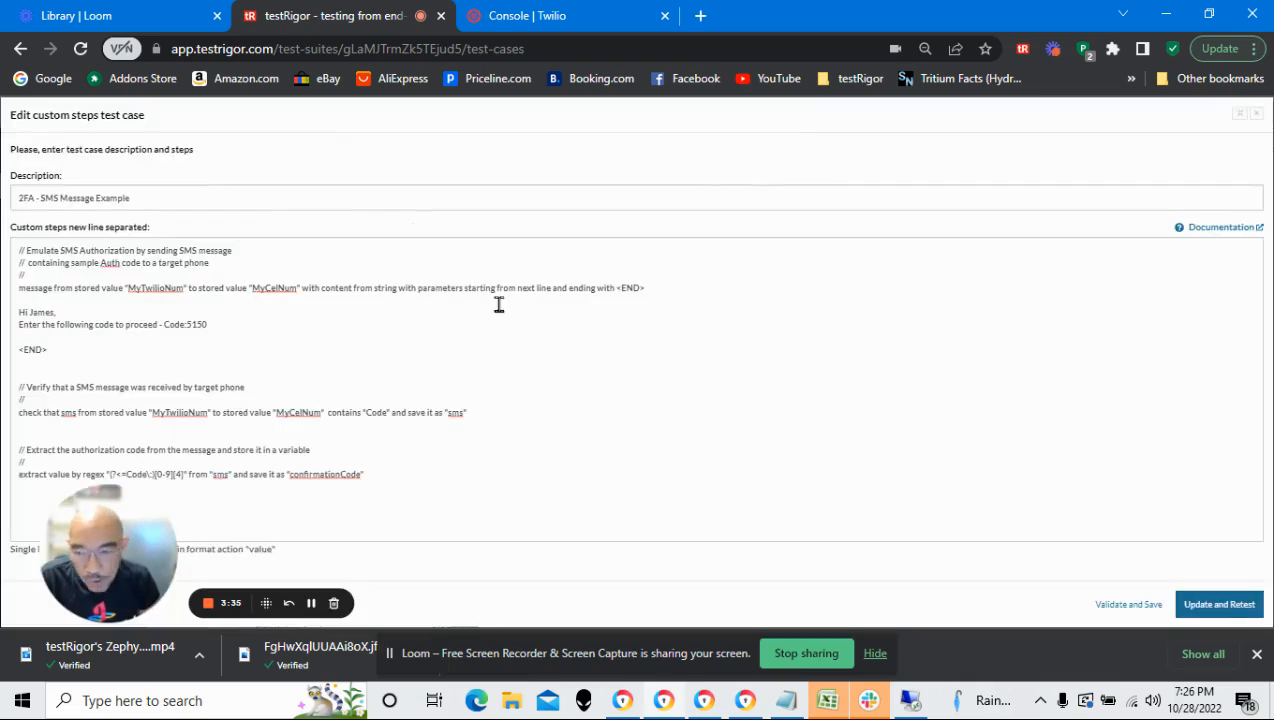
drag(171, 525, 1038, 472)
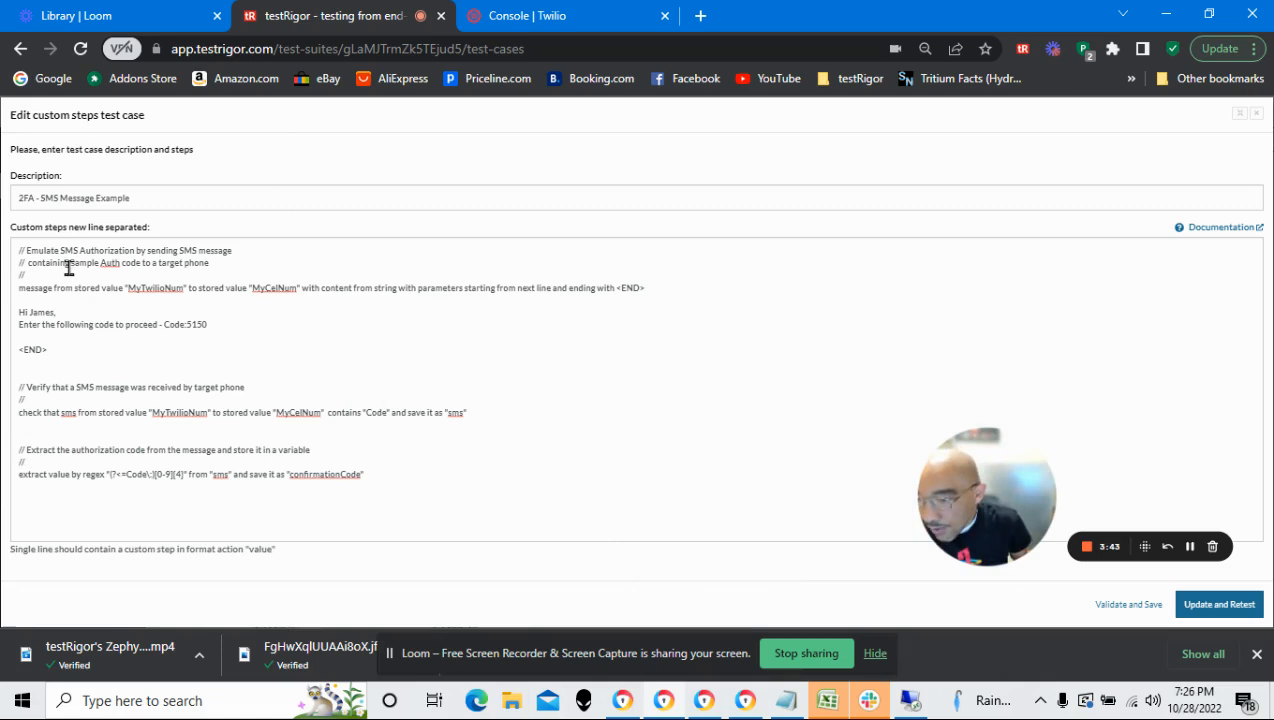
Examine the SMS message step: its "MyTwilioNum" sender, "MyCelNum" recipient and the message body through <END>
drag(15, 289, 169, 289)
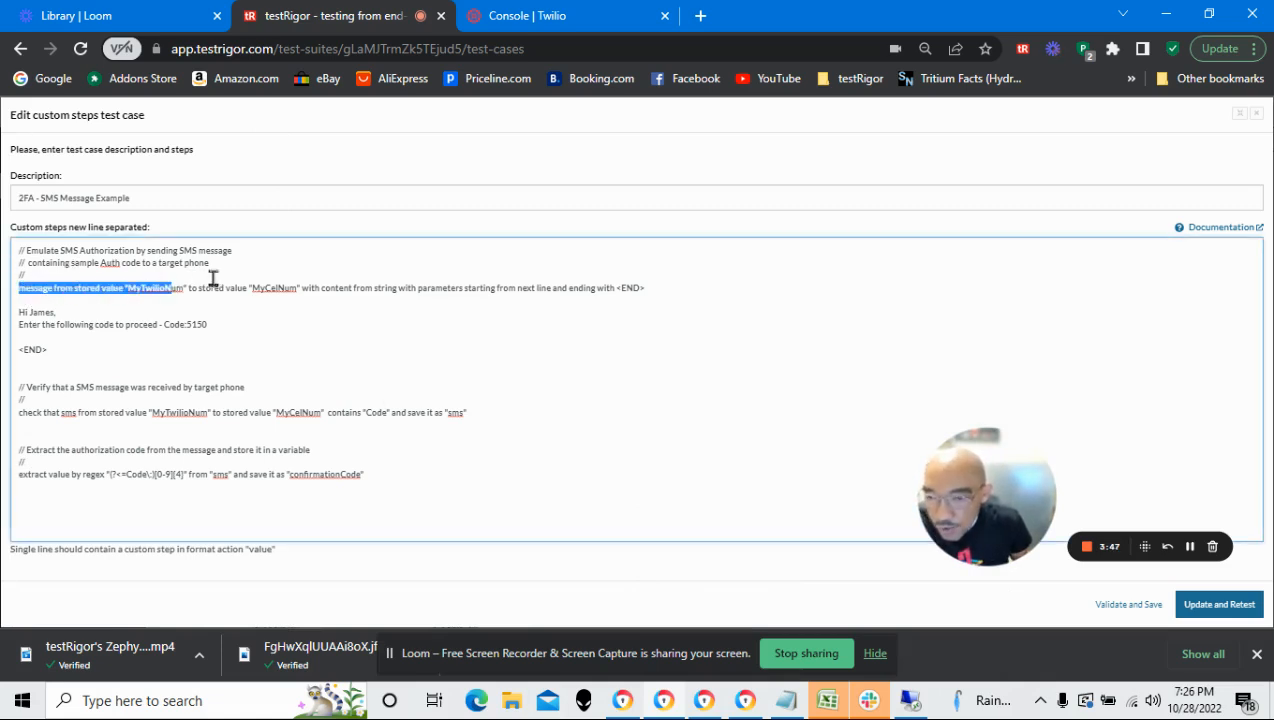
click(295, 268)
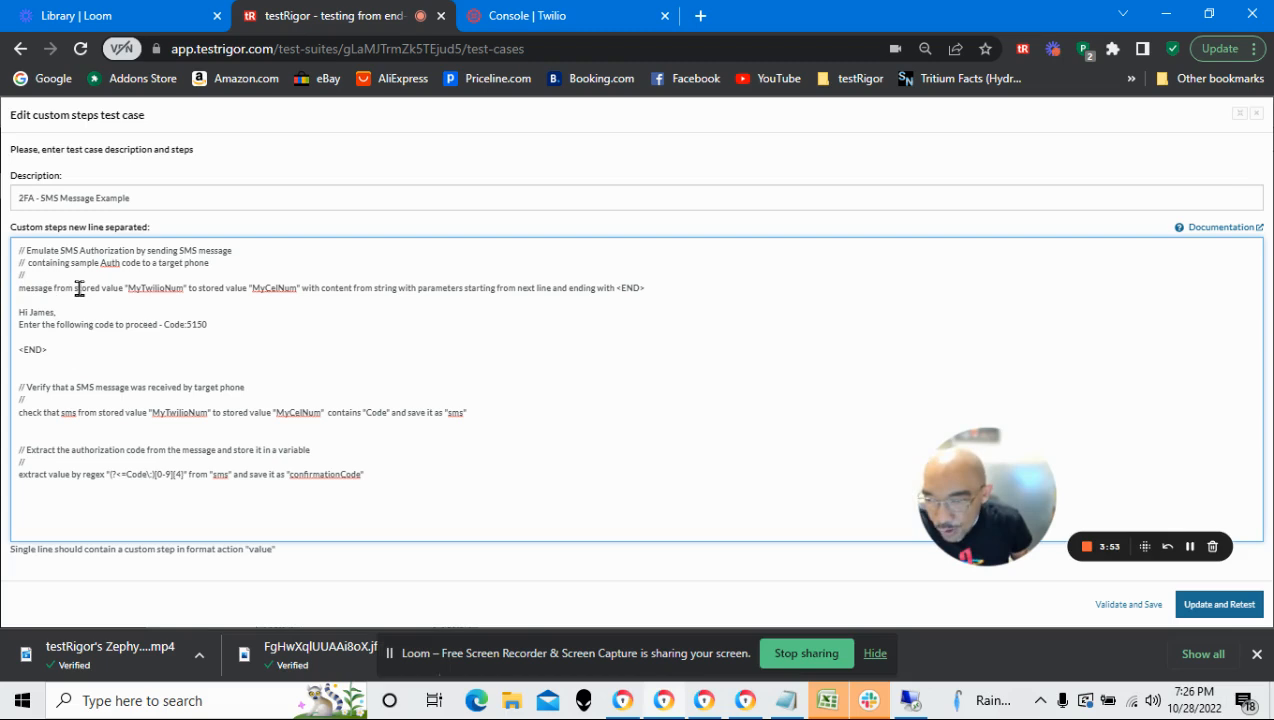
drag(88, 288, 127, 287)
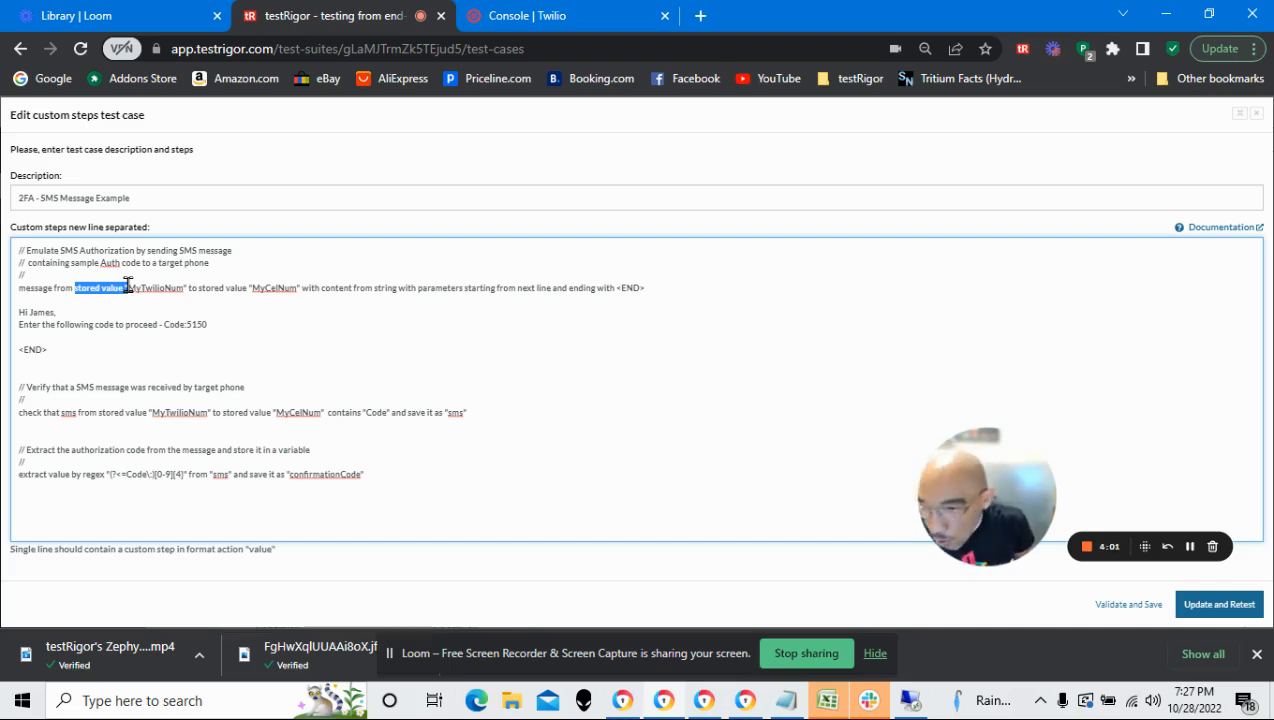
drag(128, 286, 184, 287)
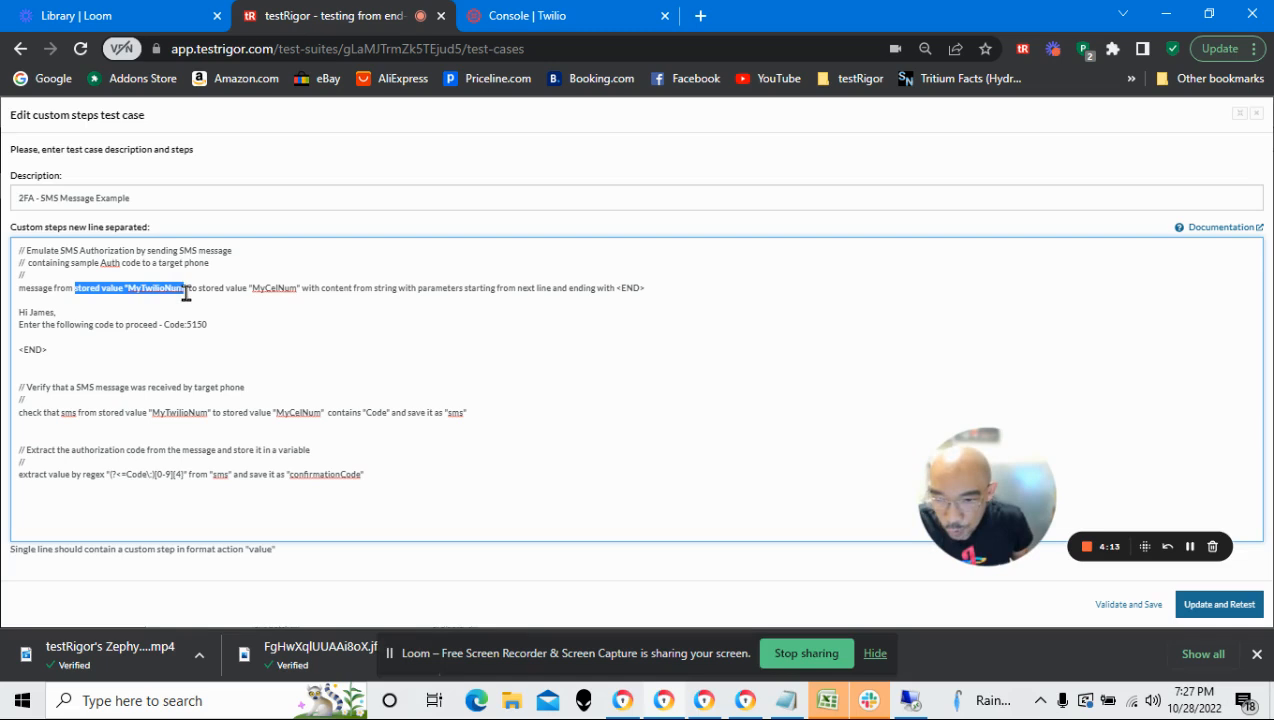
drag(198, 288, 299, 288)
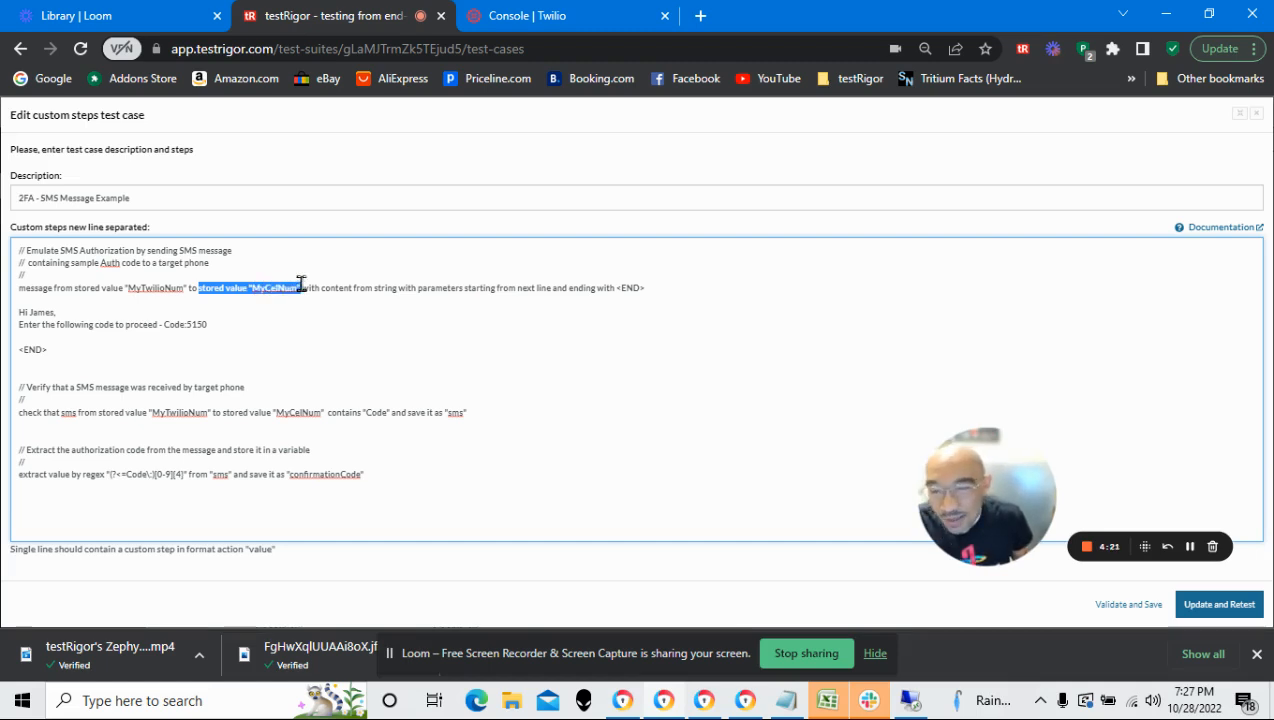
click(285, 260)
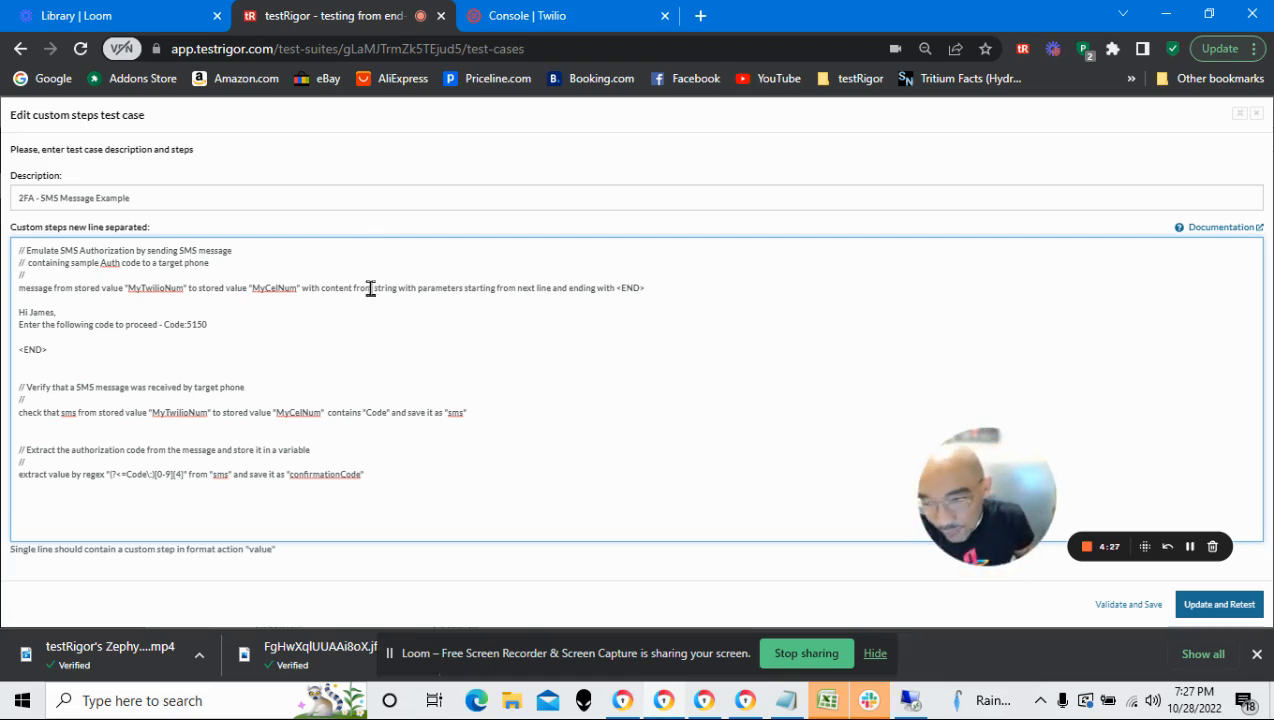
double_click(167, 290)
click(278, 292)
double_click(274, 290)
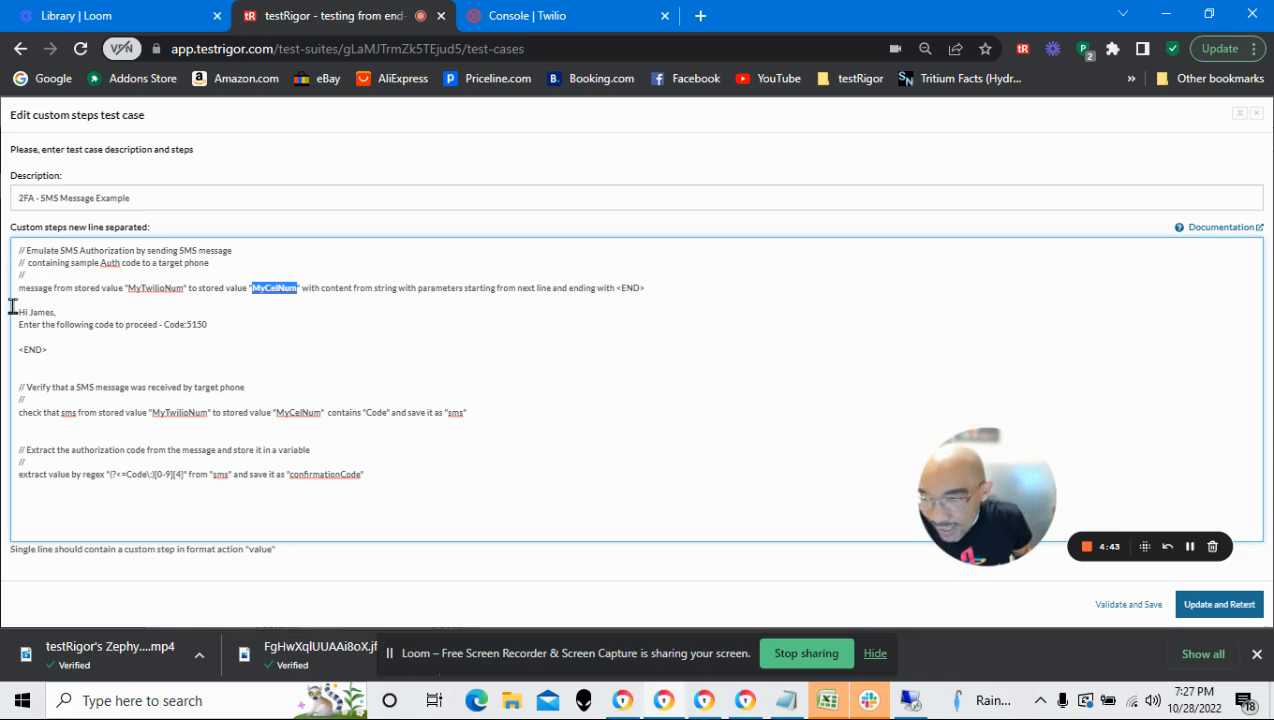
drag(17, 300, 43, 340)
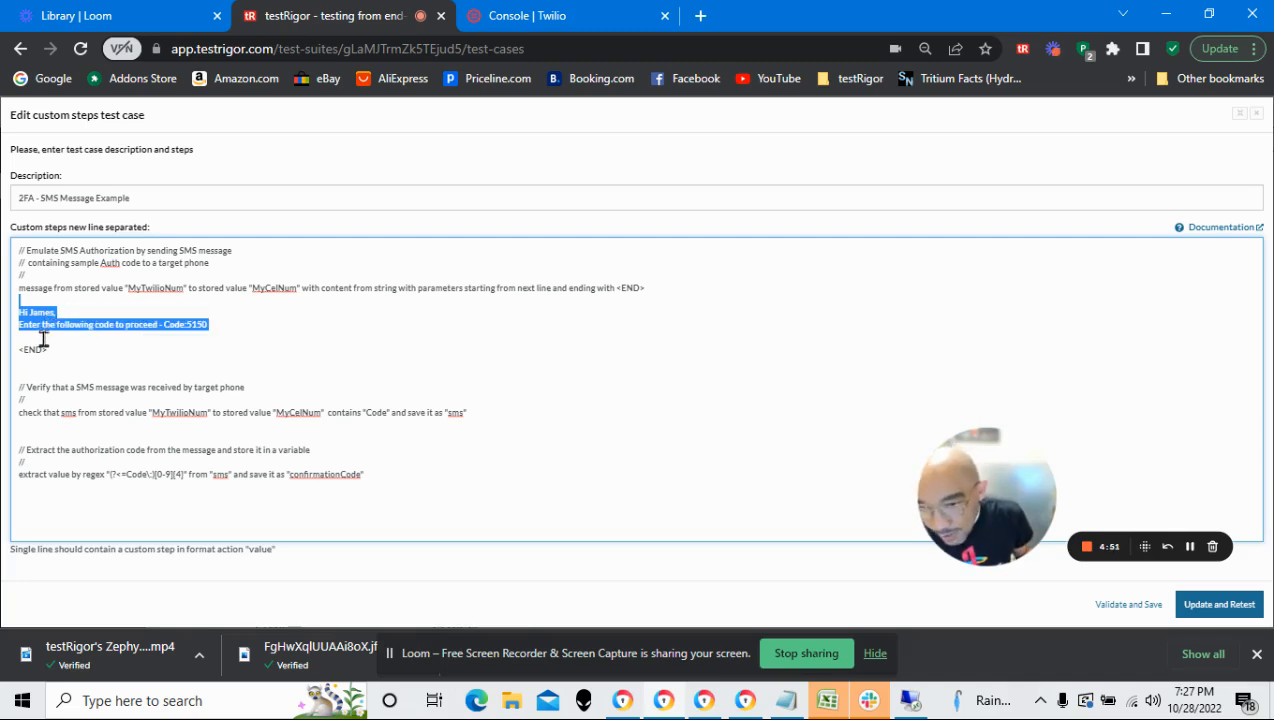
drag(43, 340, 44, 348)
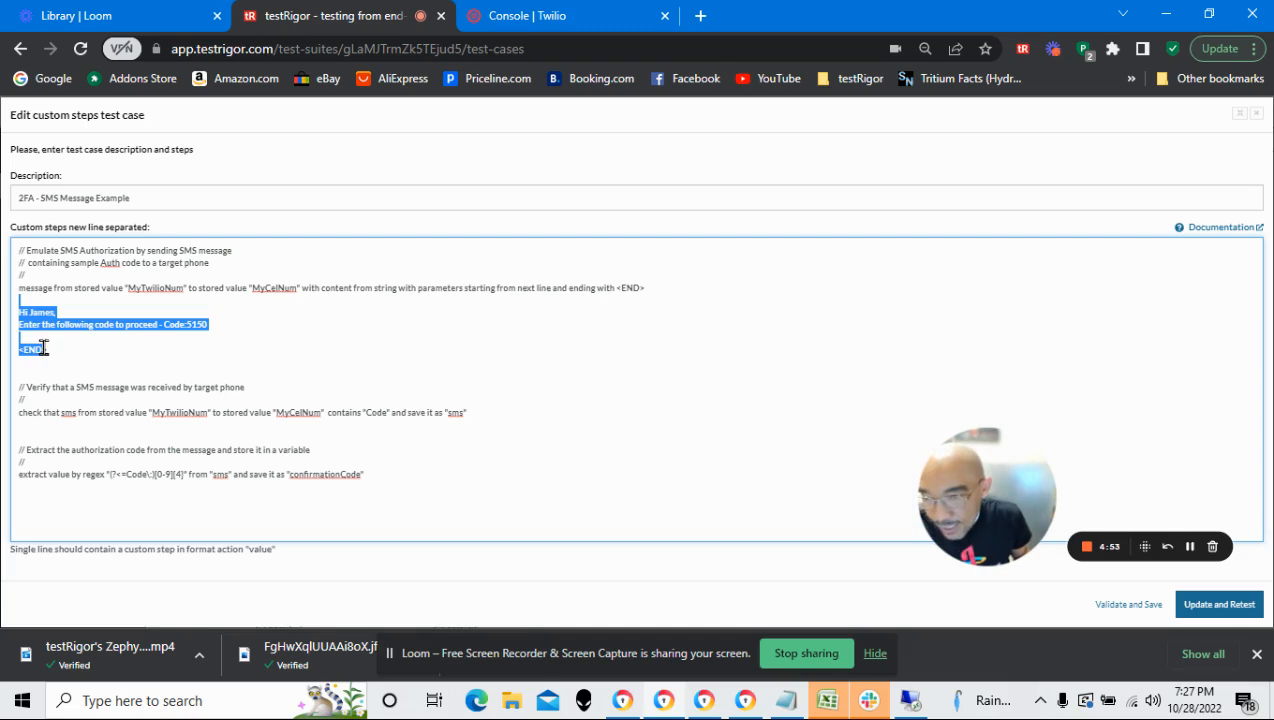
Review the SMS sending step as one block, from the "message from stored value" line through <END>
click(243, 322)
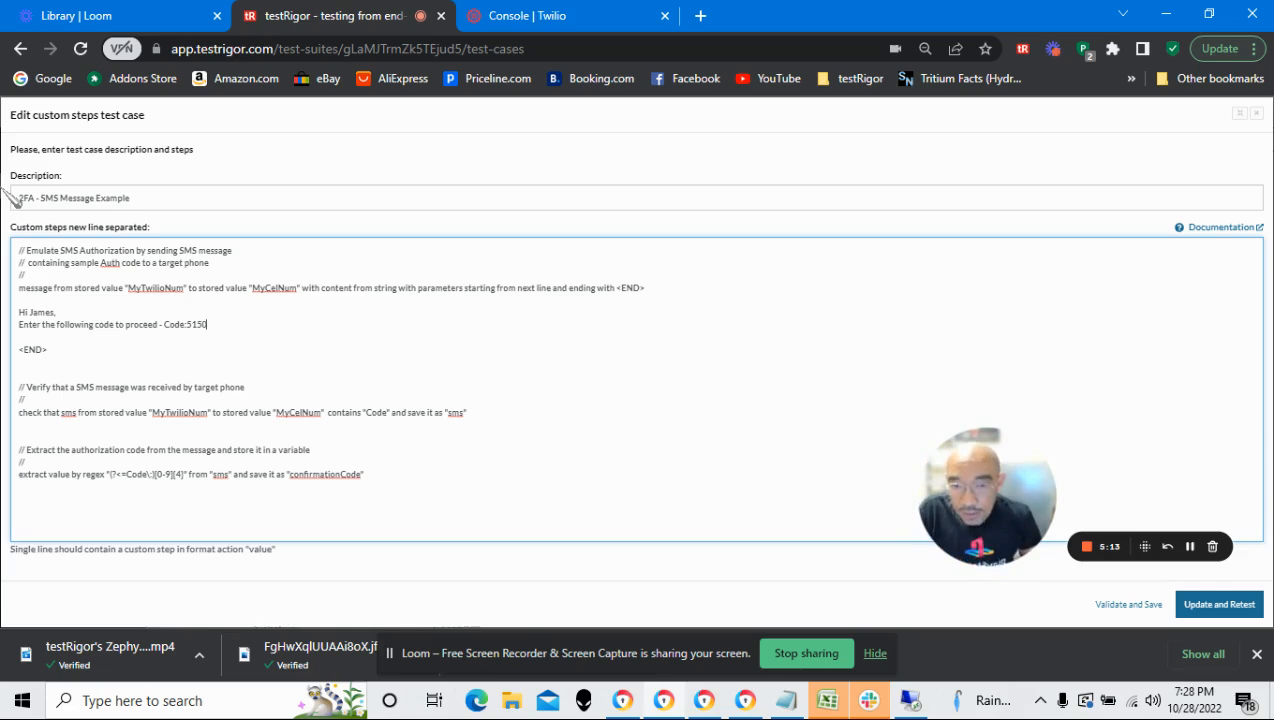
click(55, 342)
drag(55, 341, 12, 292)
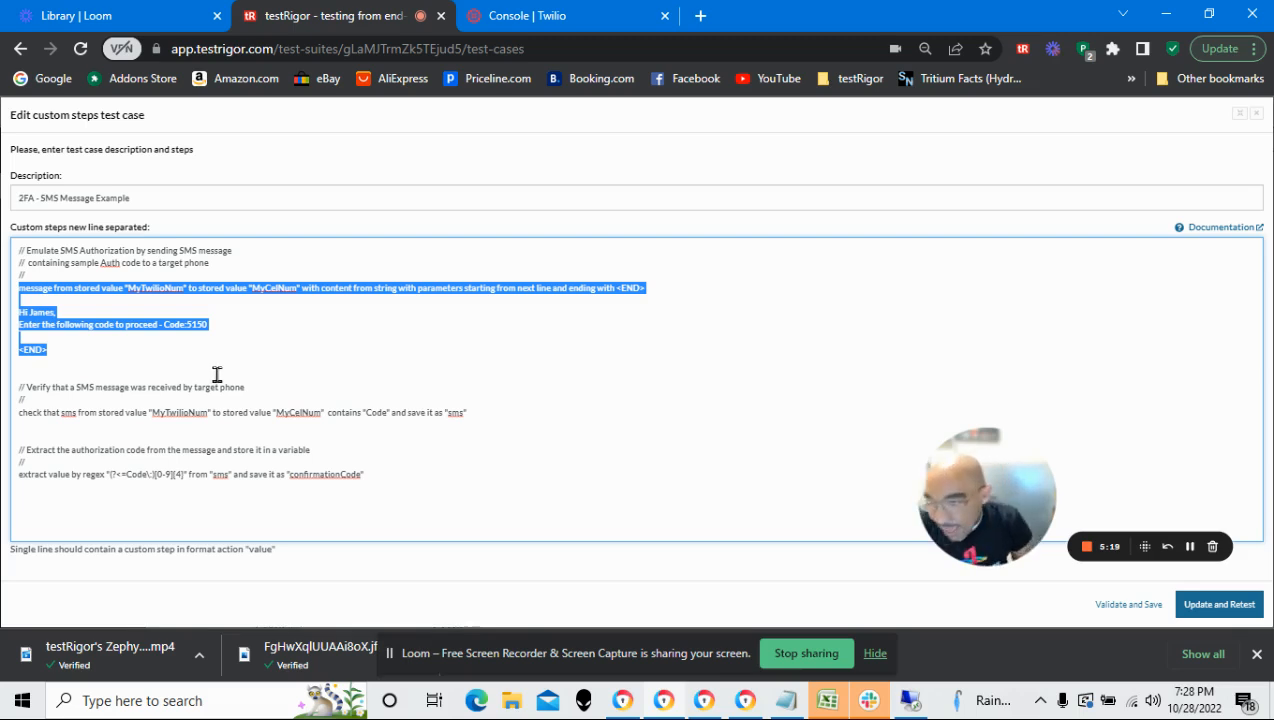
Examine the check step that saves the received message as "sms" and the regex extraction step that saves "confirmationCode"
click(26, 391)
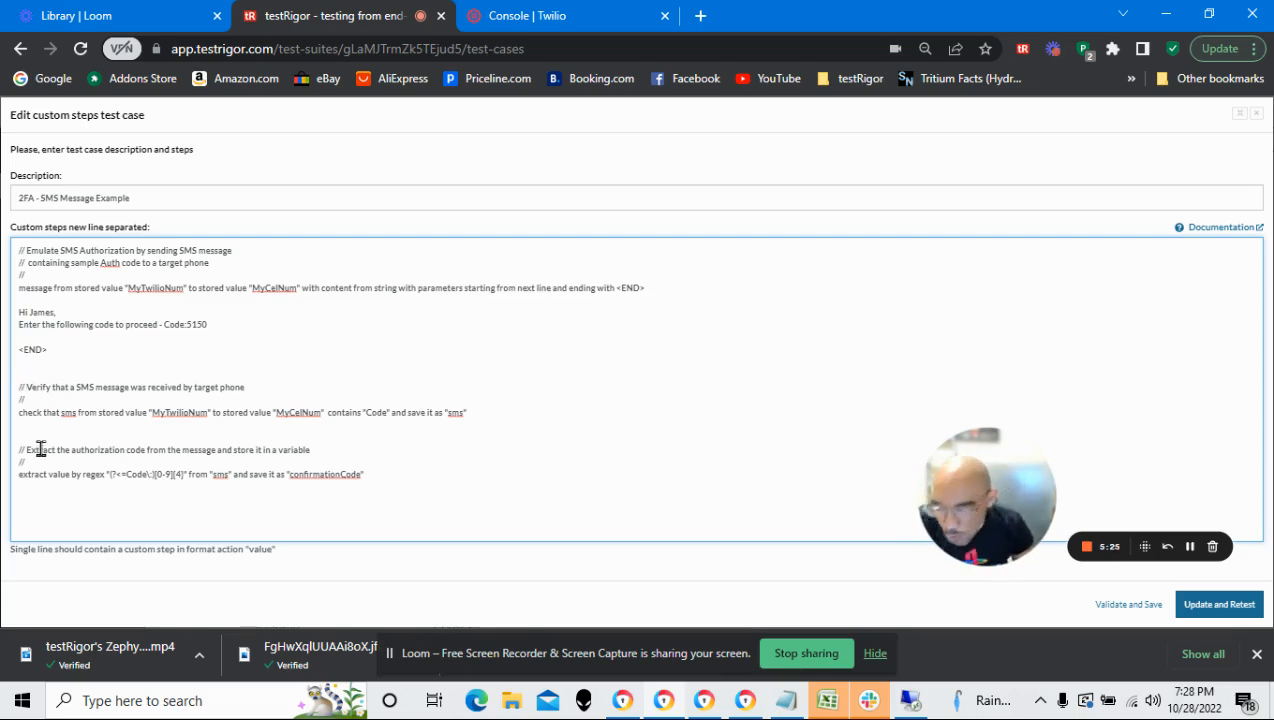
click(30, 424)
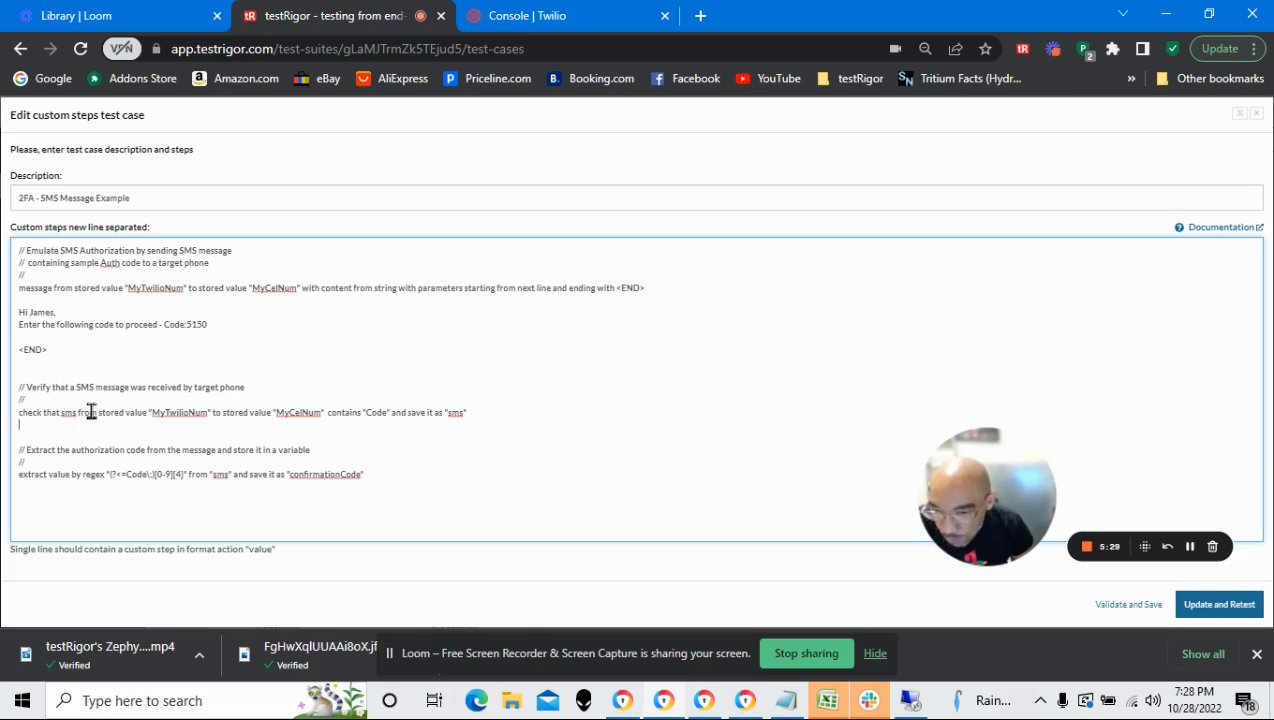
drag(99, 416, 200, 418)
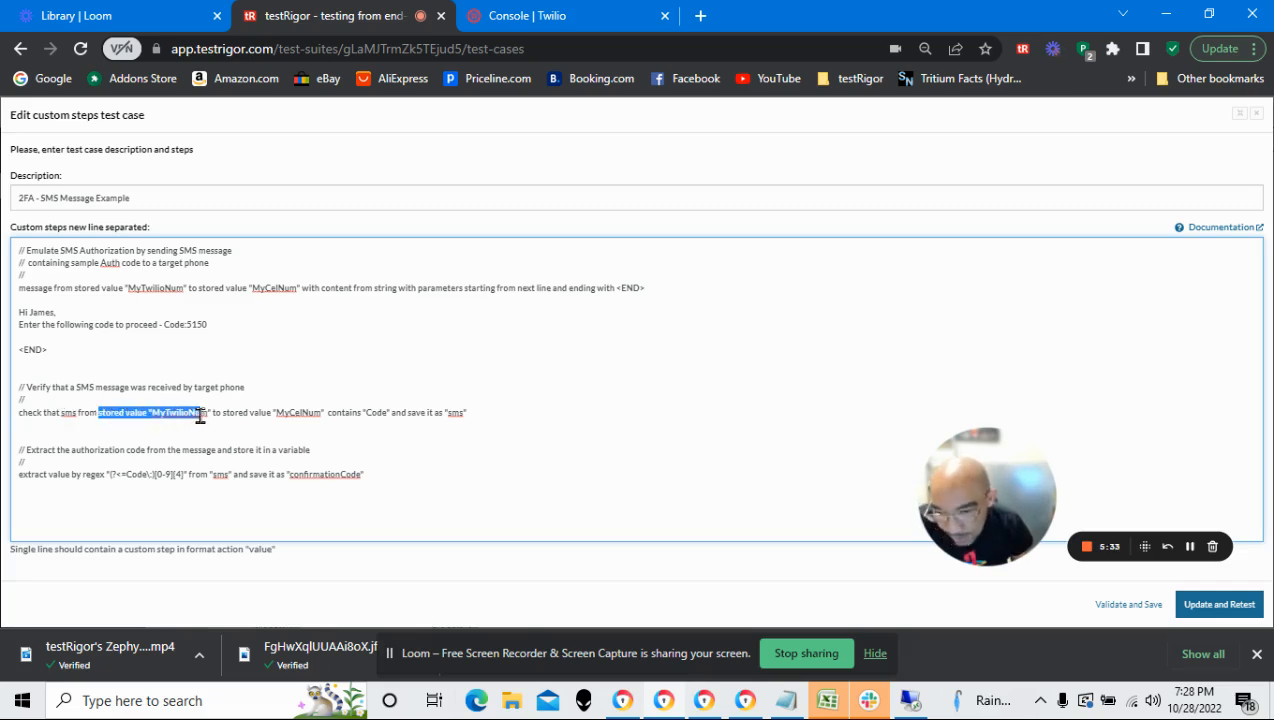
click(178, 430)
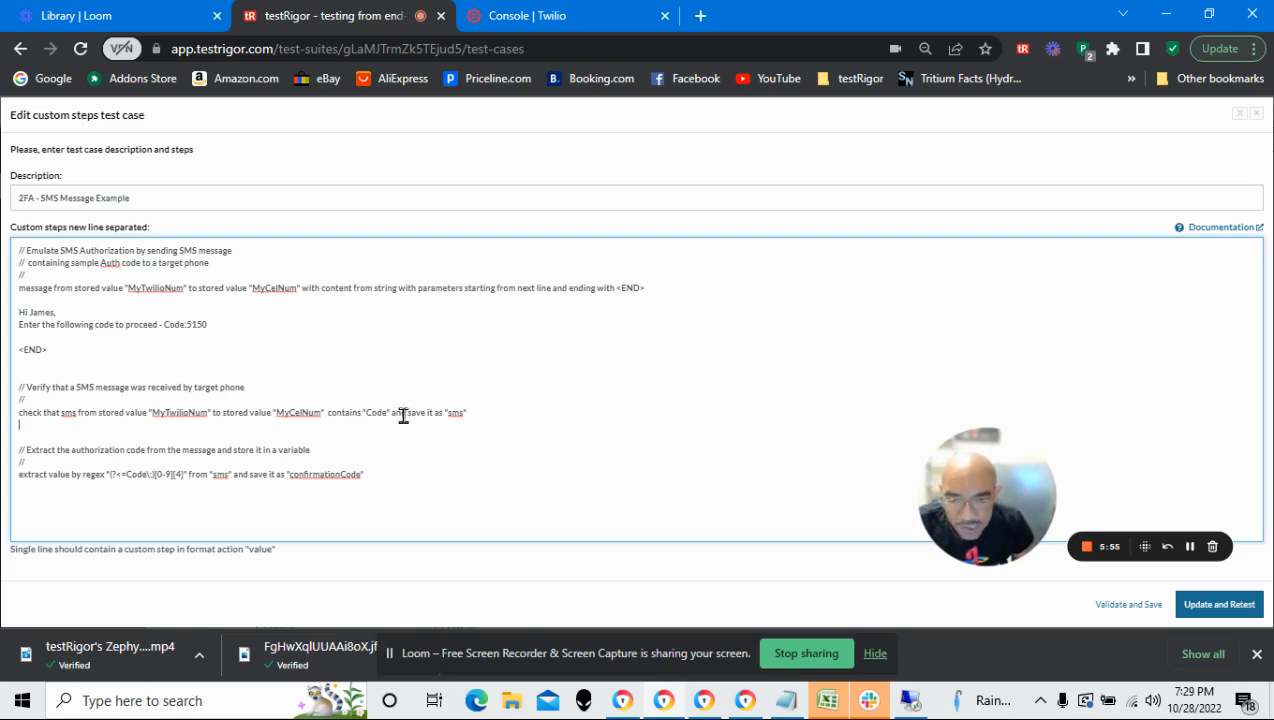
double_click(452, 413)
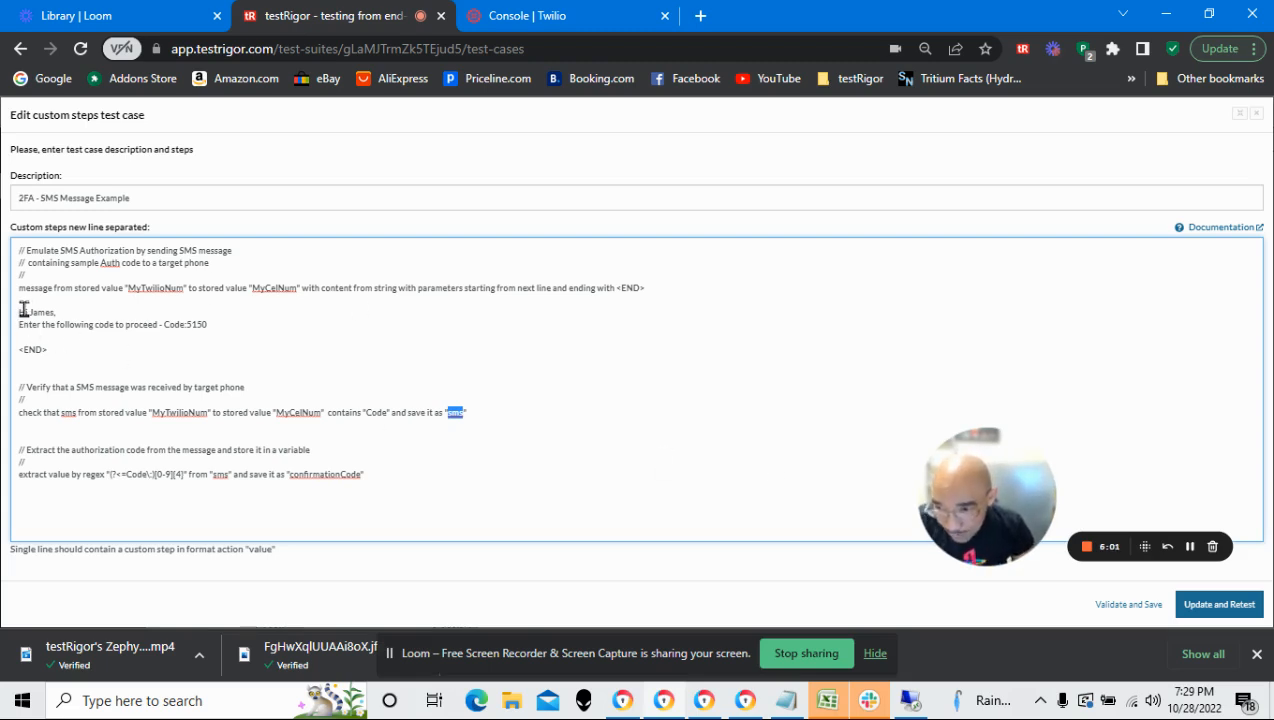
drag(20, 312, 153, 337)
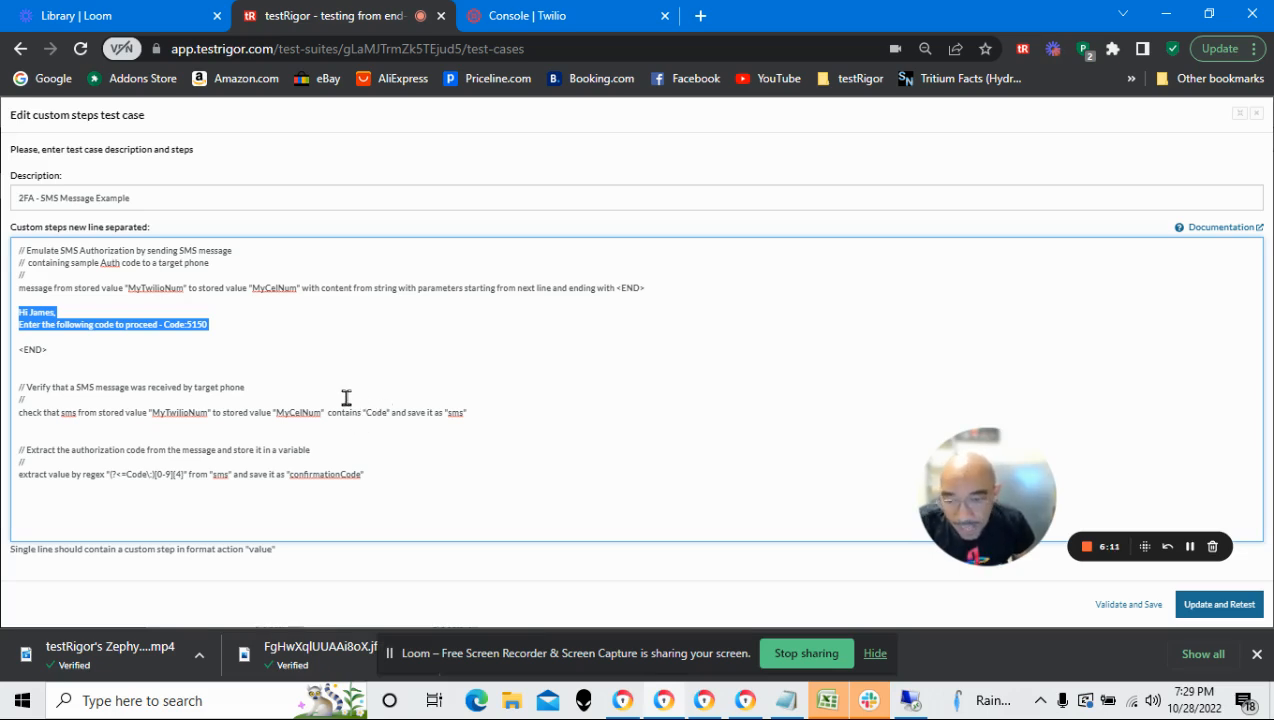
double_click(455, 412)
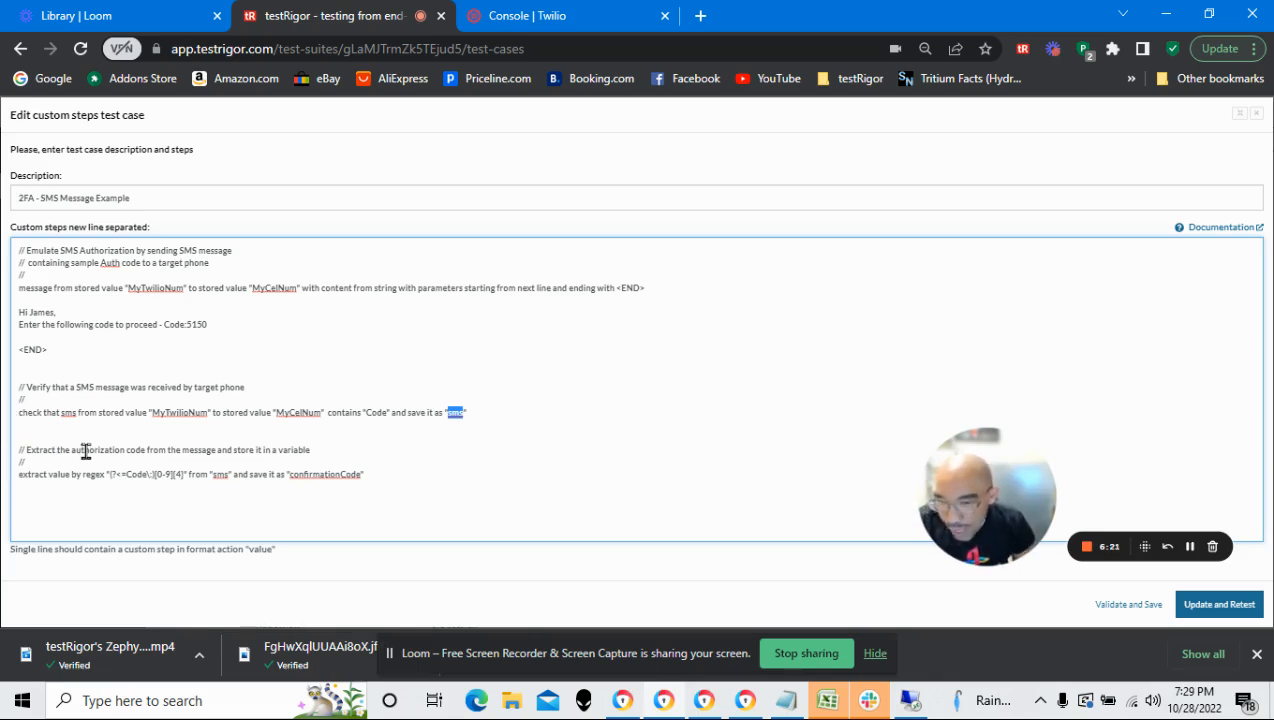
drag(89, 451, 164, 451)
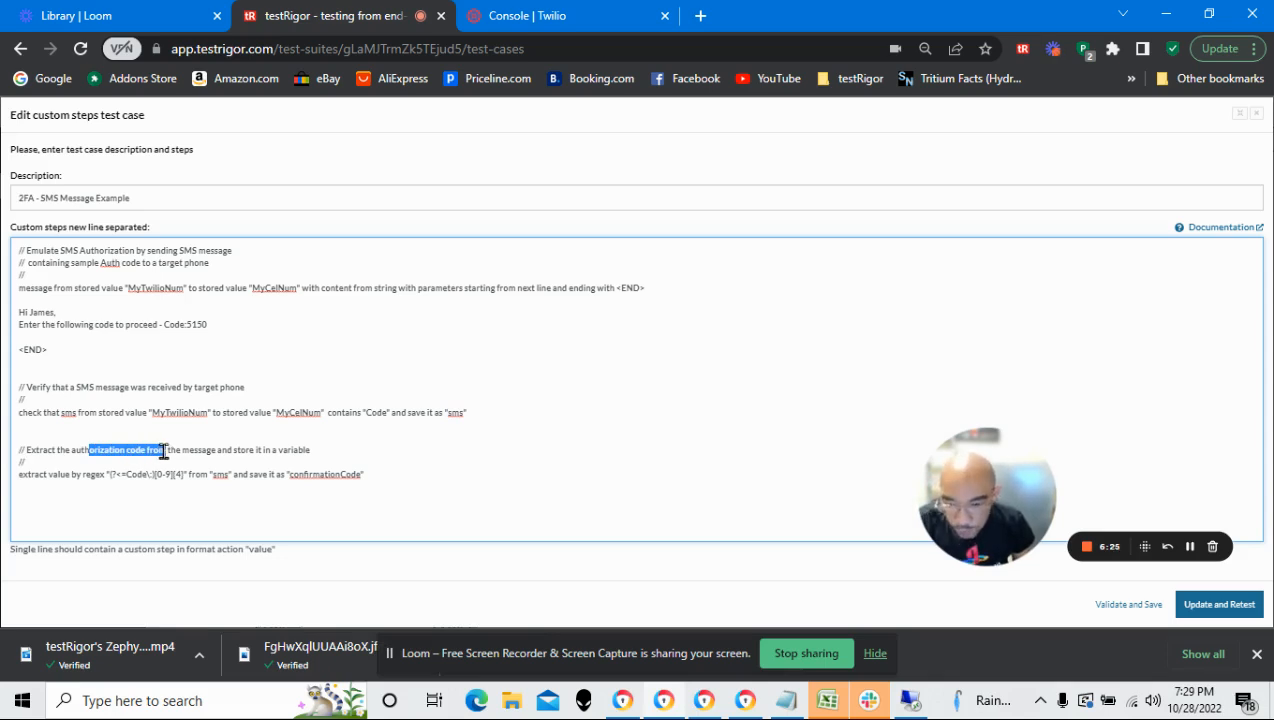
double_click(305, 474)
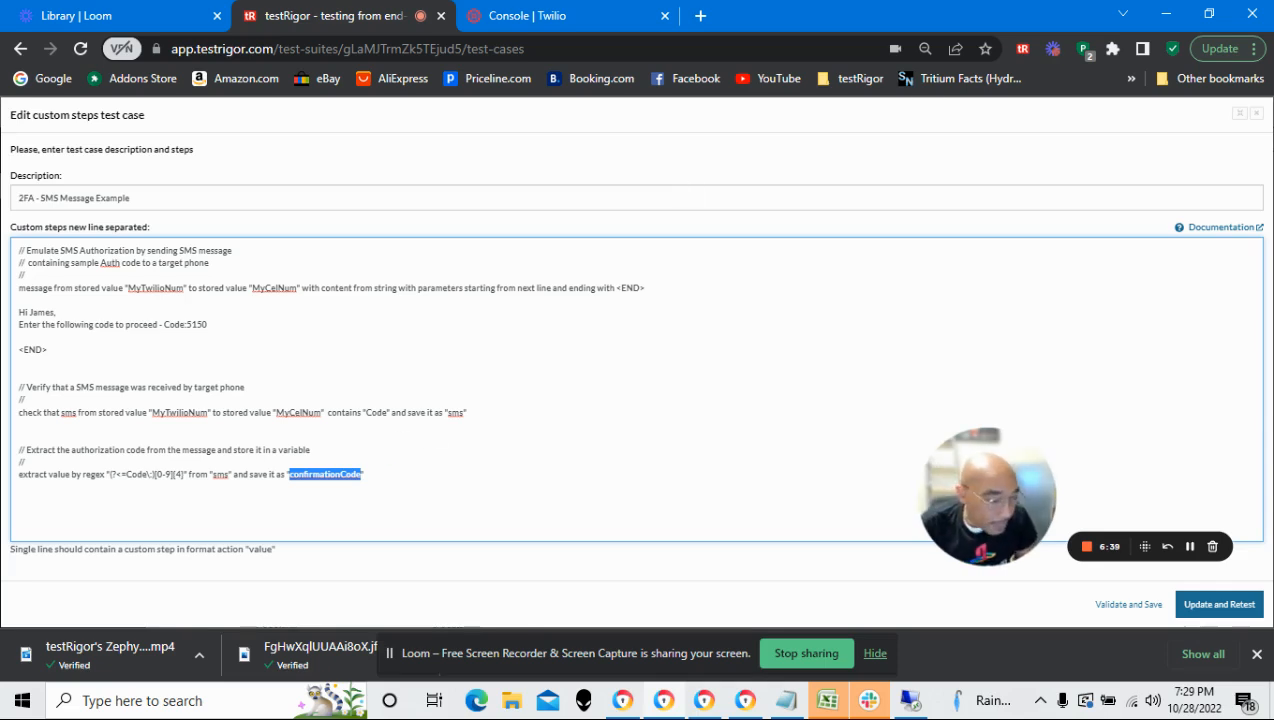
Restore the custom steps editor to normal size, validate and save the test case, and re-test it
click(1238, 118)
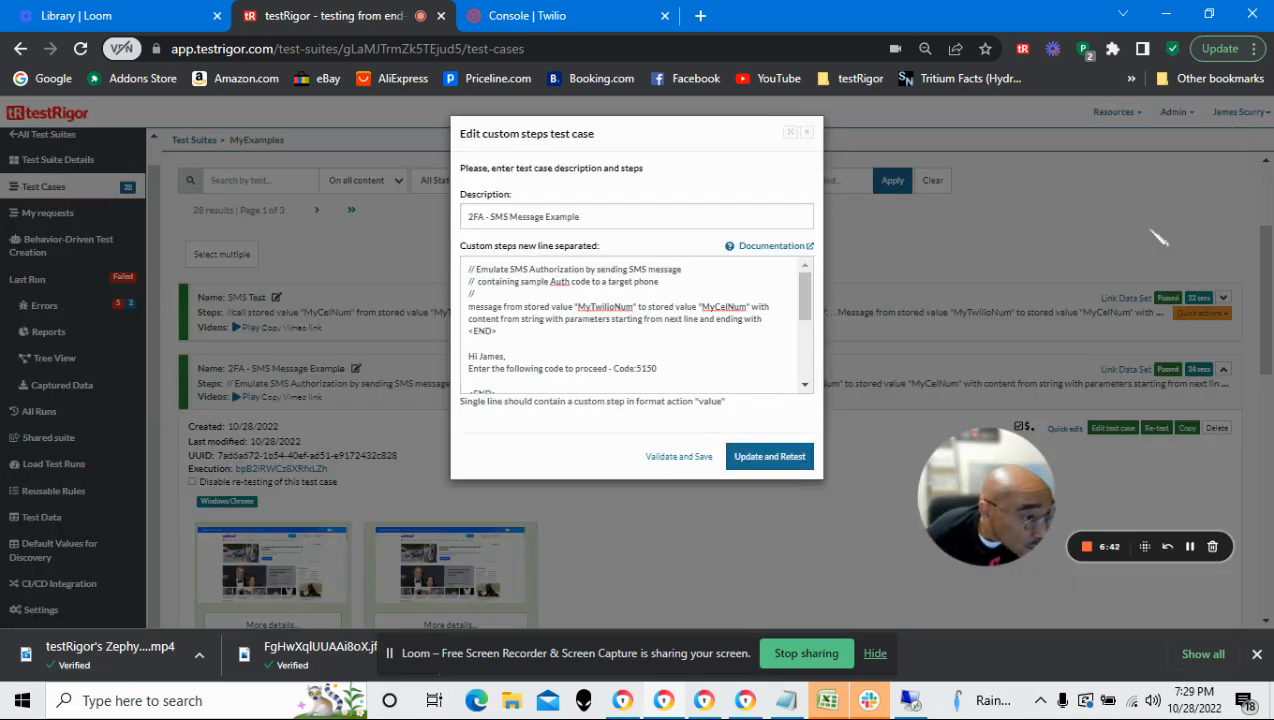
click(660, 460)
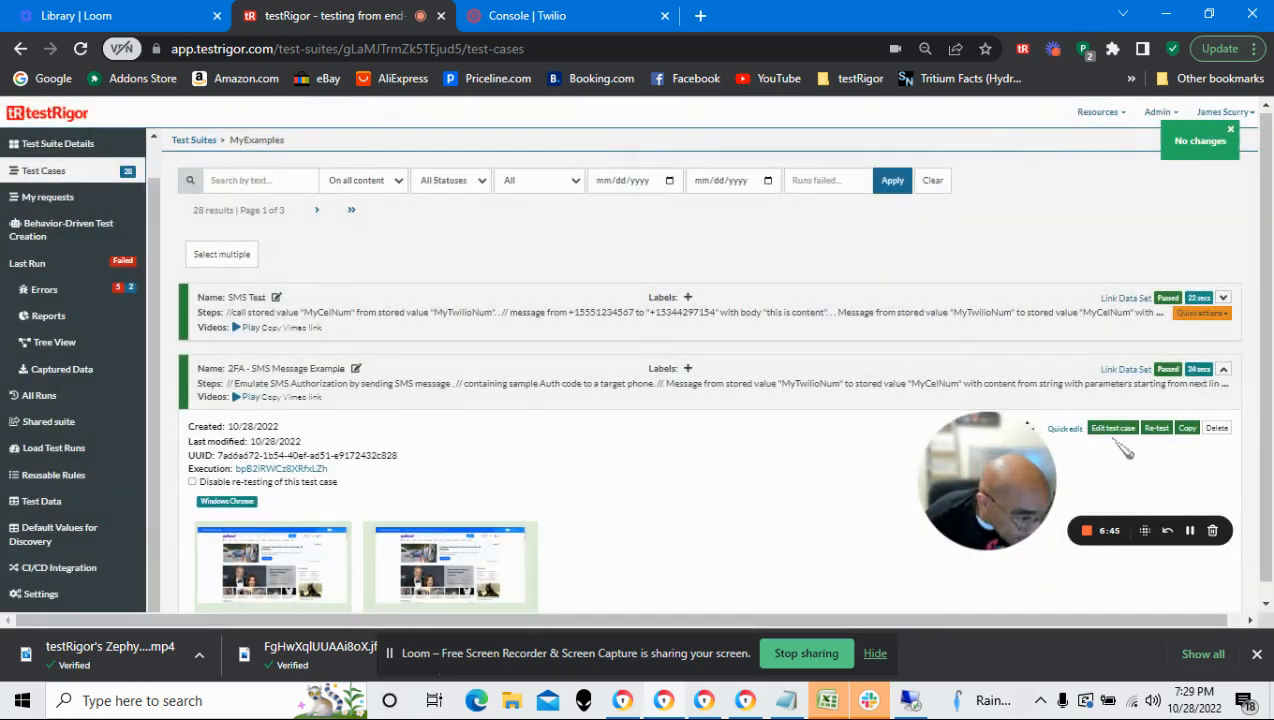
click(1156, 427)
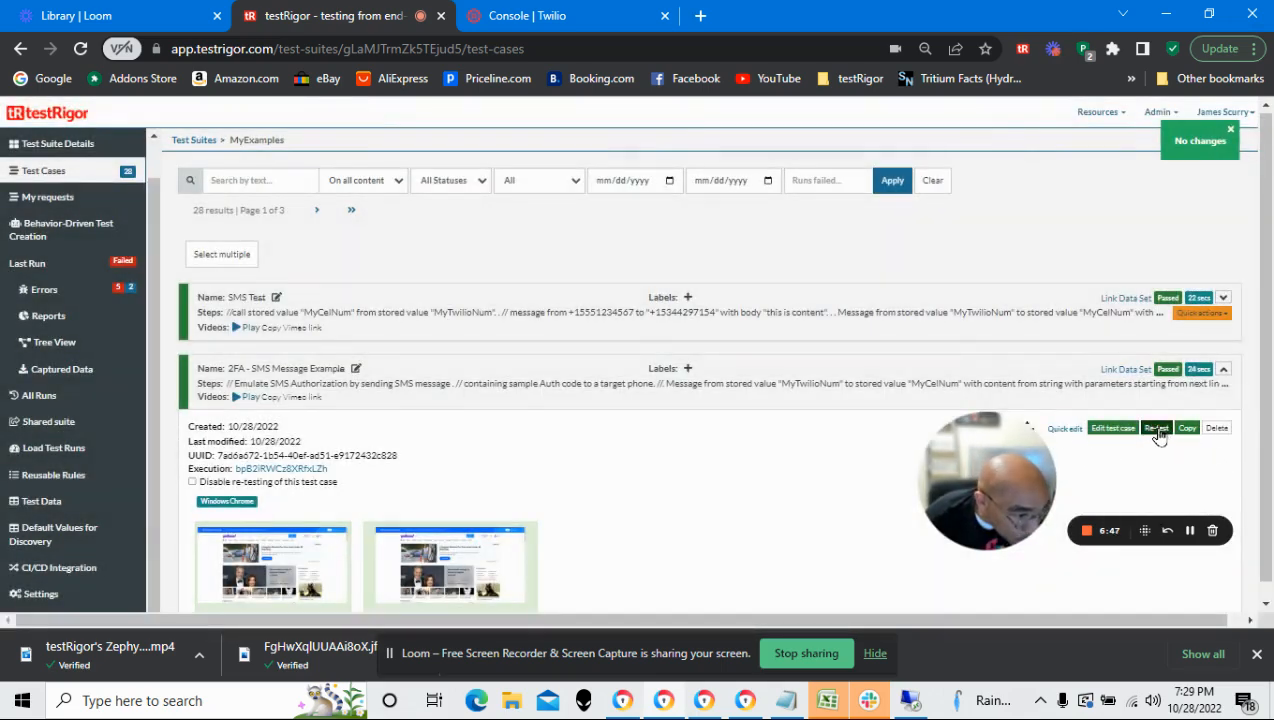
Expand the details of the SMS message step's result and show its extra info
scroll(705, 452, down, 1)
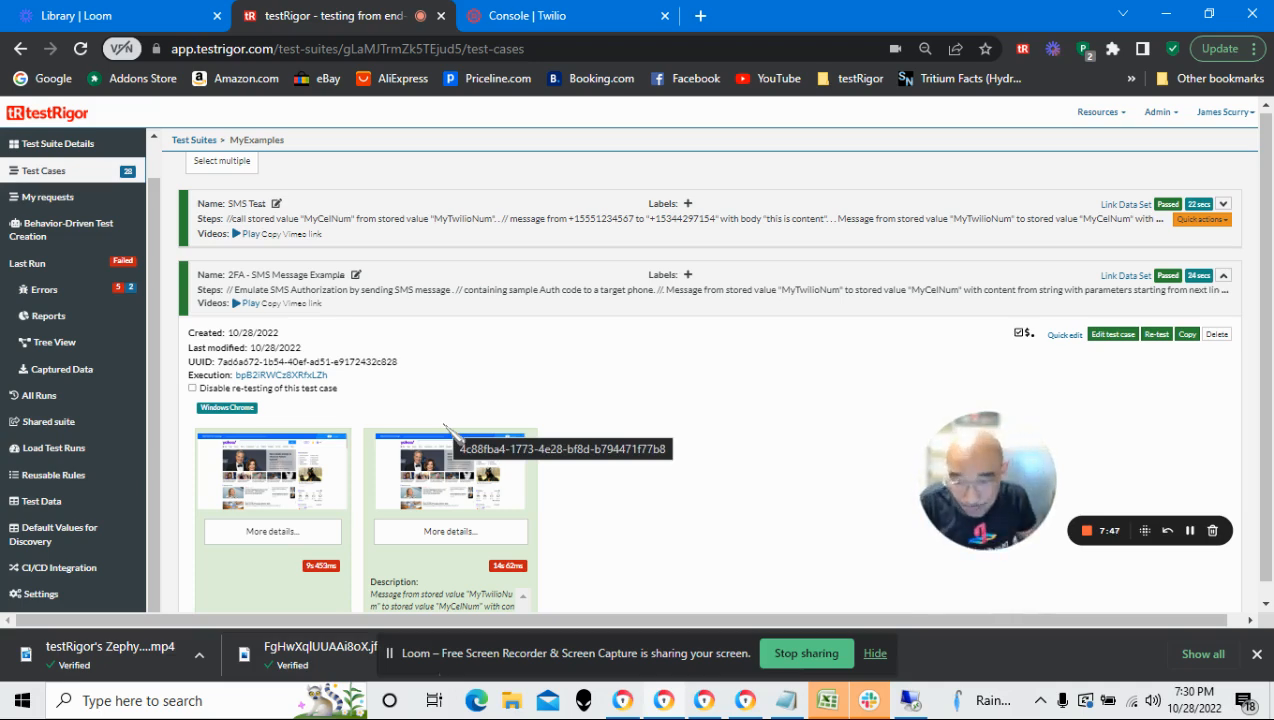
scroll(480, 335, down, 2)
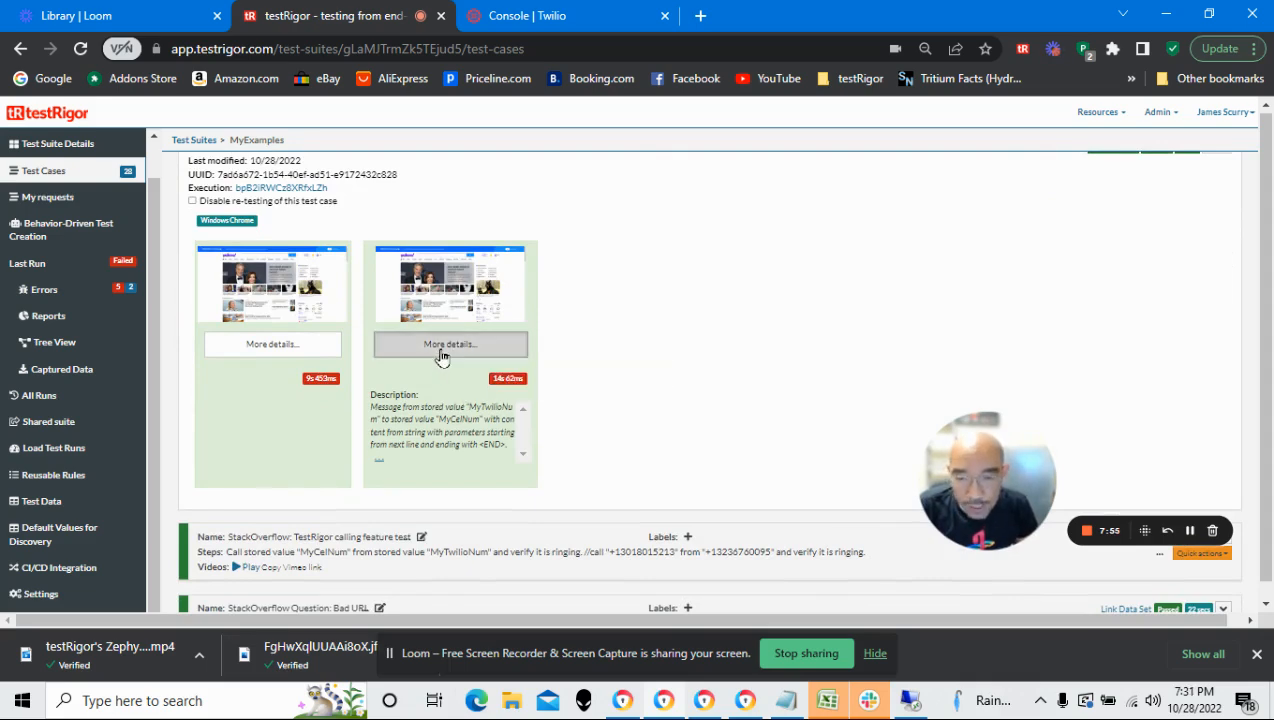
click(441, 357)
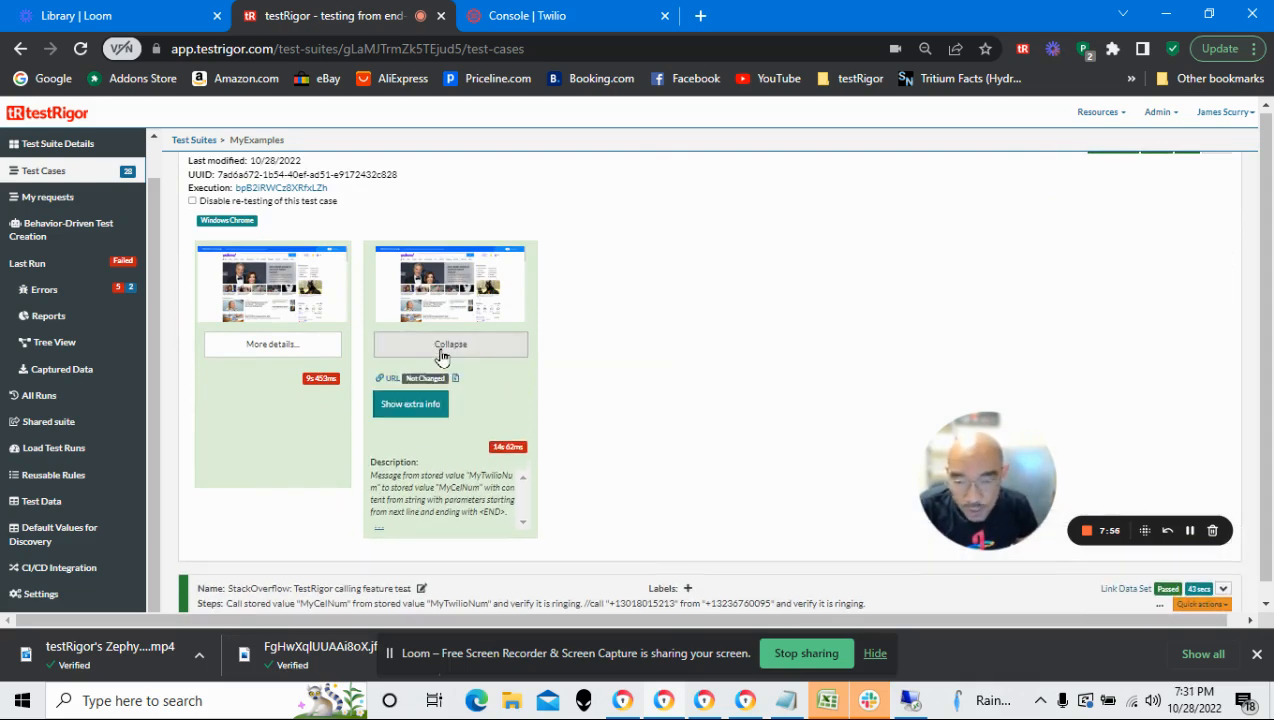
click(413, 417)
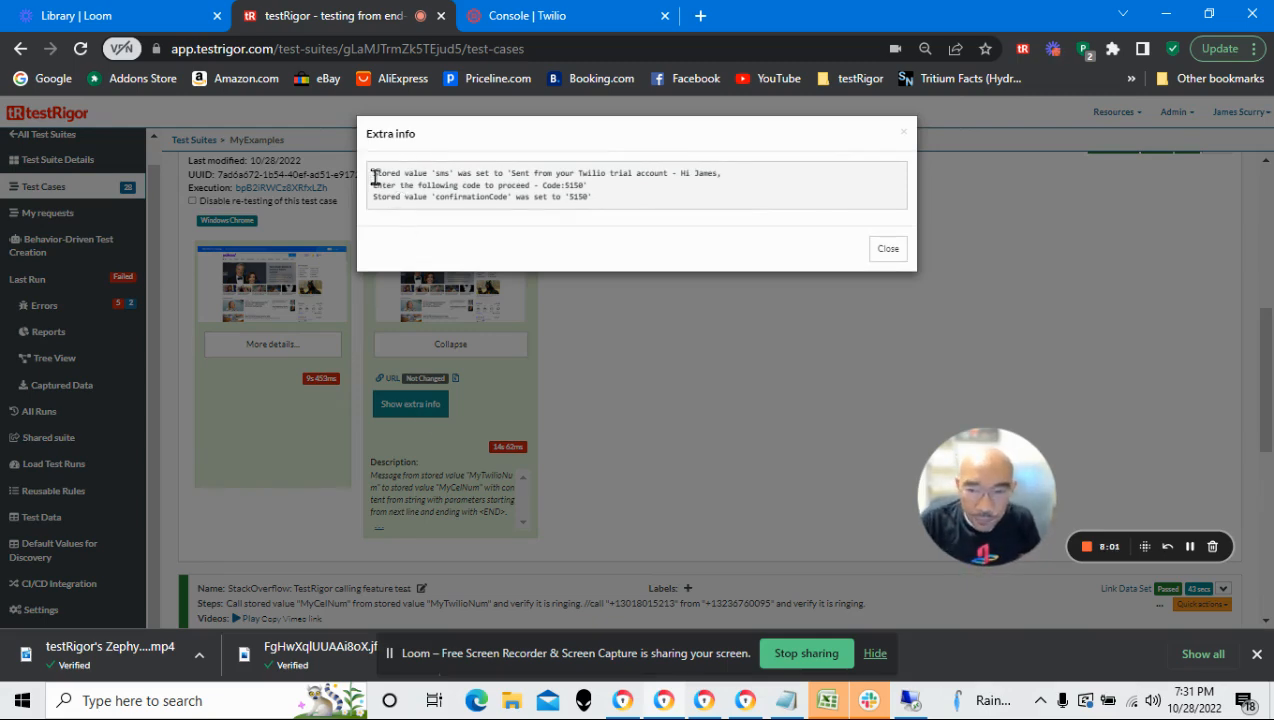
Compare the code in the stored 'sms' message with the stored 'confirmationCode' value in the extra info
double_click(438, 173)
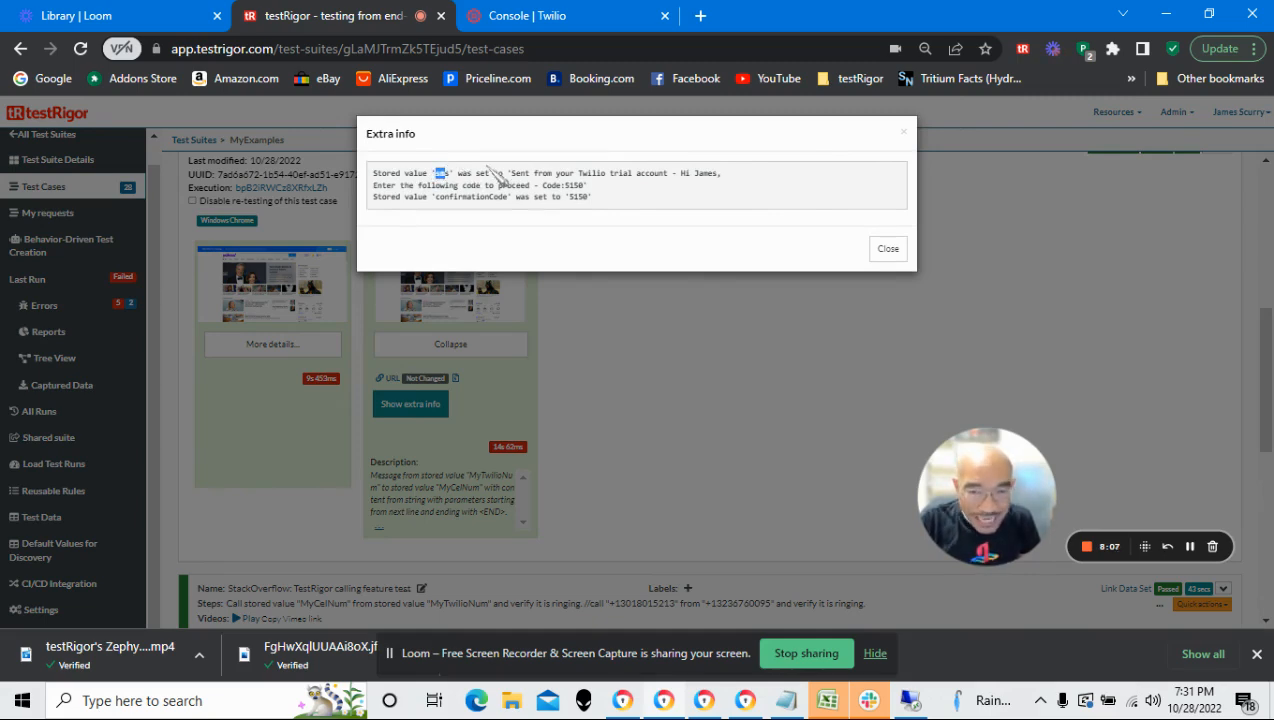
click(512, 175)
drag(512, 175, 585, 186)
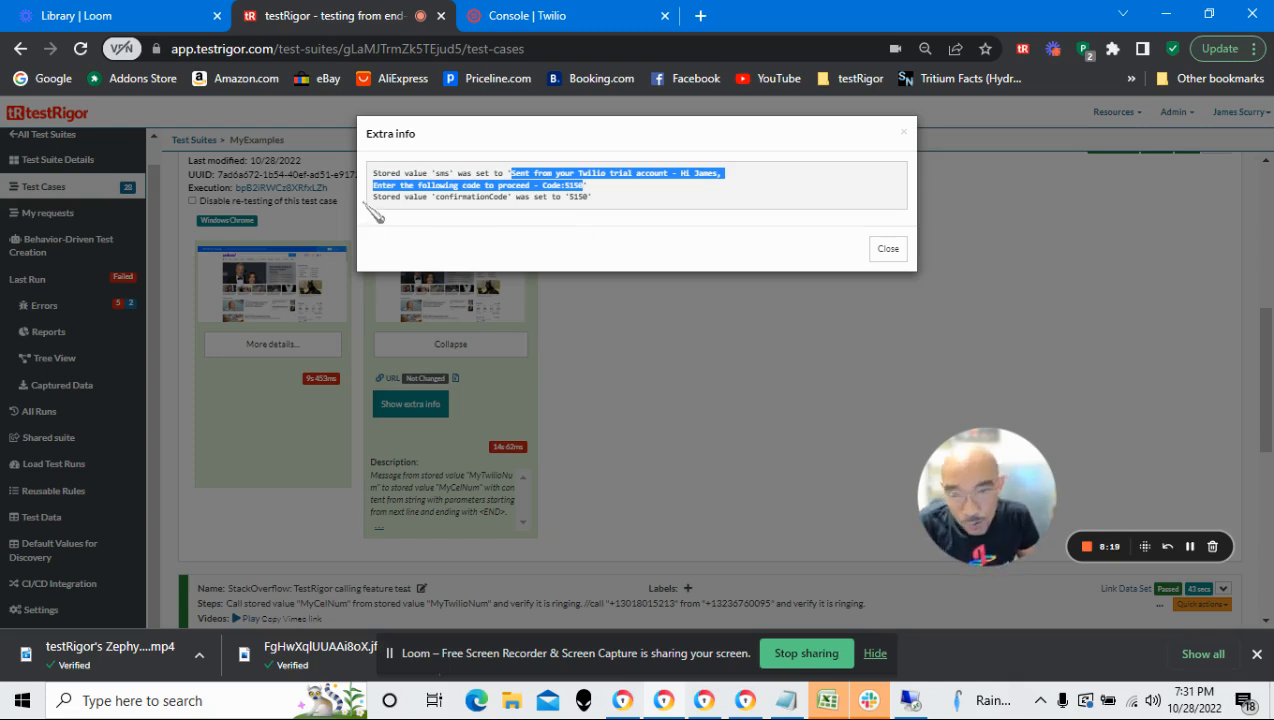
triple_click(582, 188)
click(572, 188)
drag(564, 187, 589, 188)
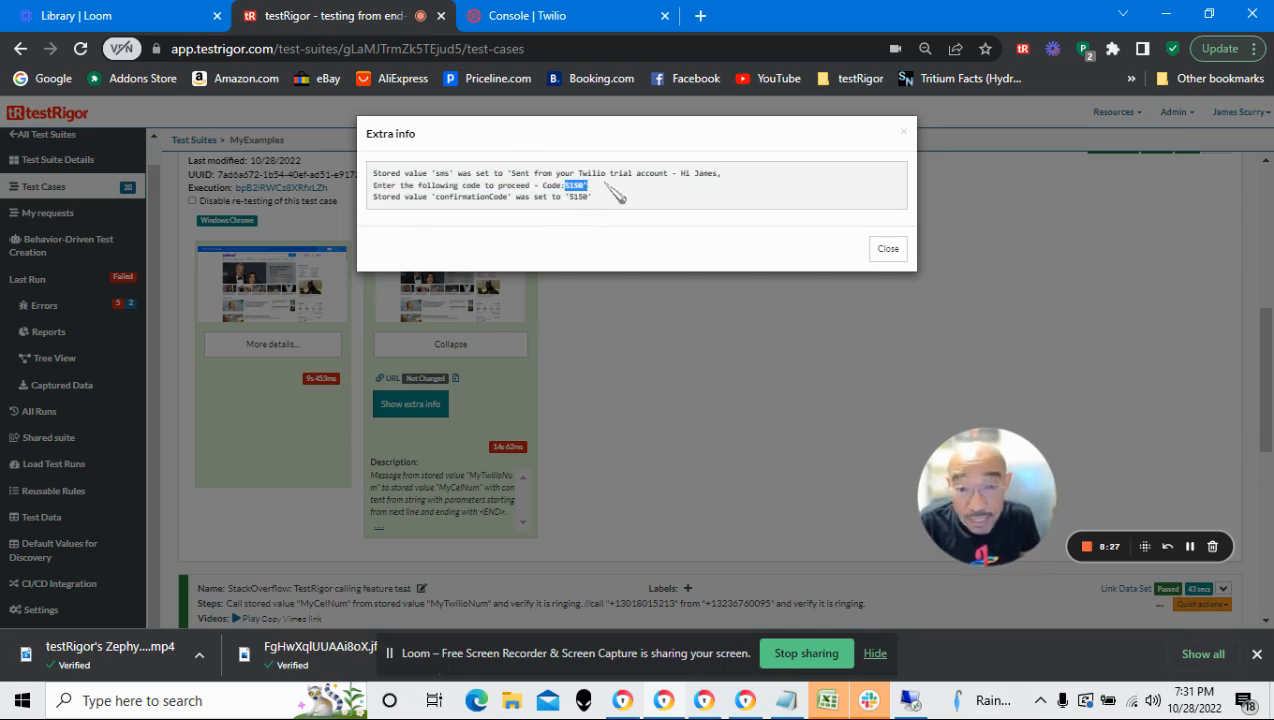
click(372, 197)
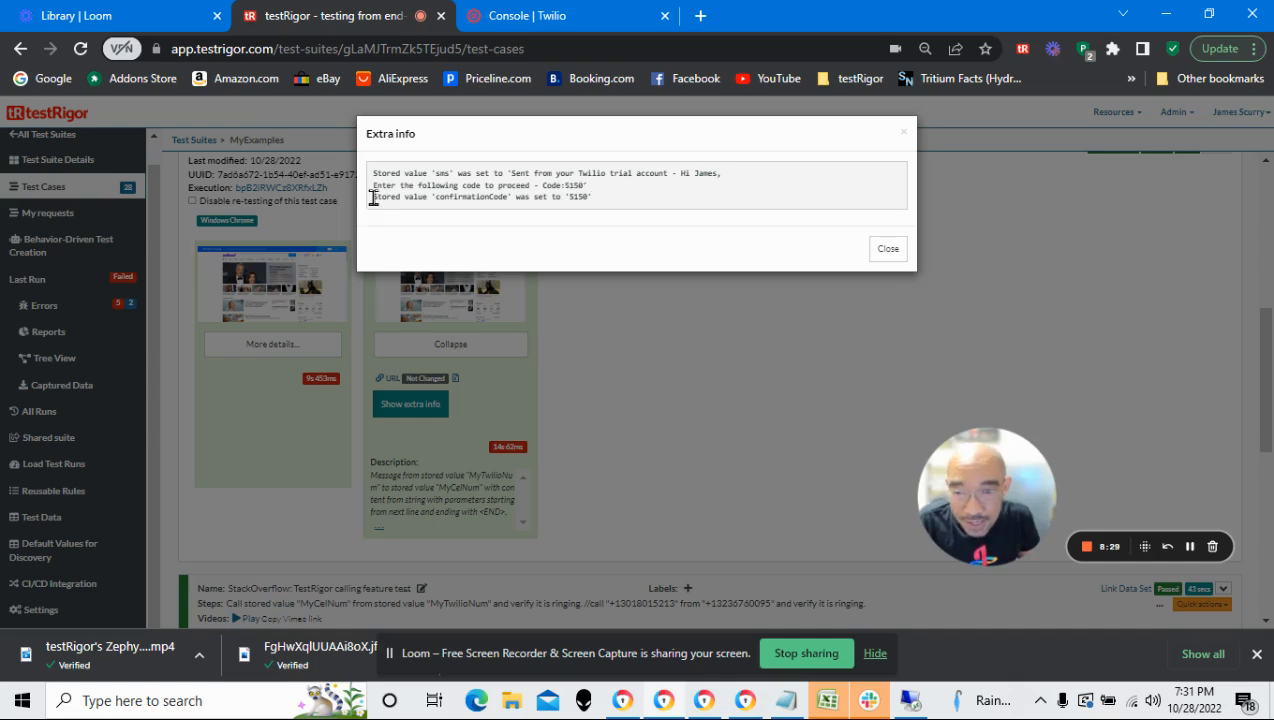
drag(372, 197, 507, 197)
click(437, 196)
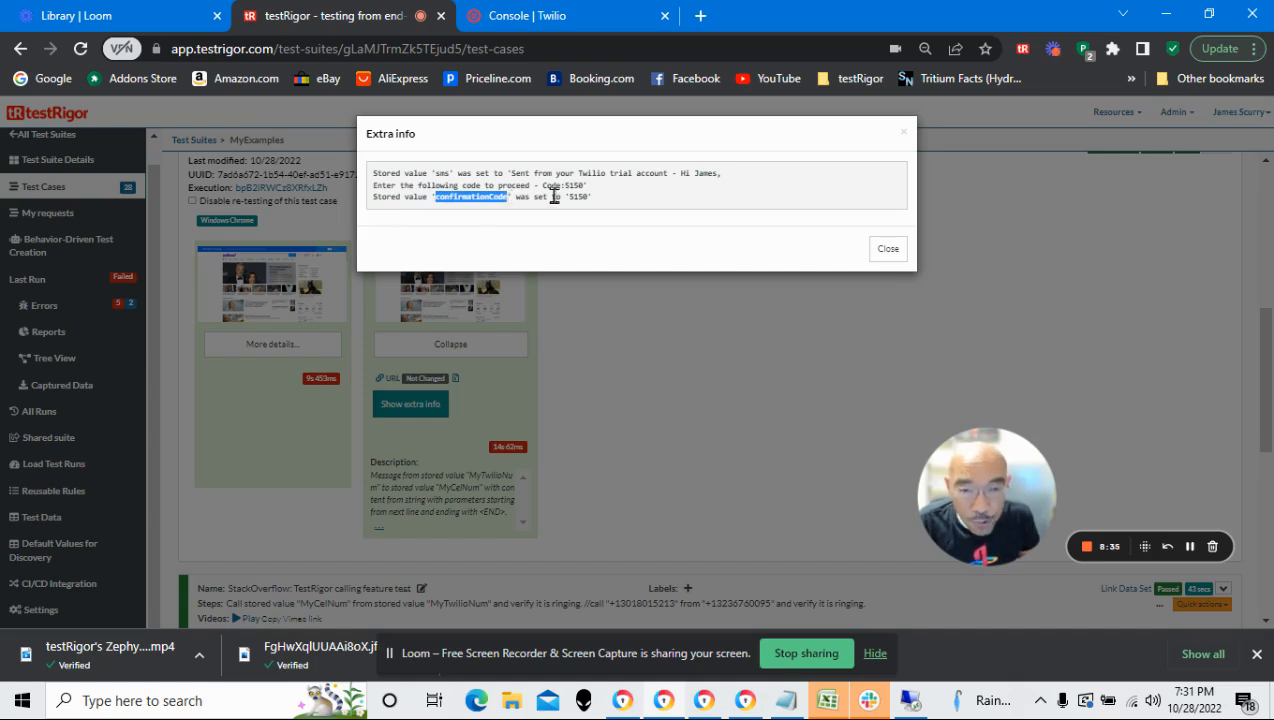
drag(568, 196, 589, 197)
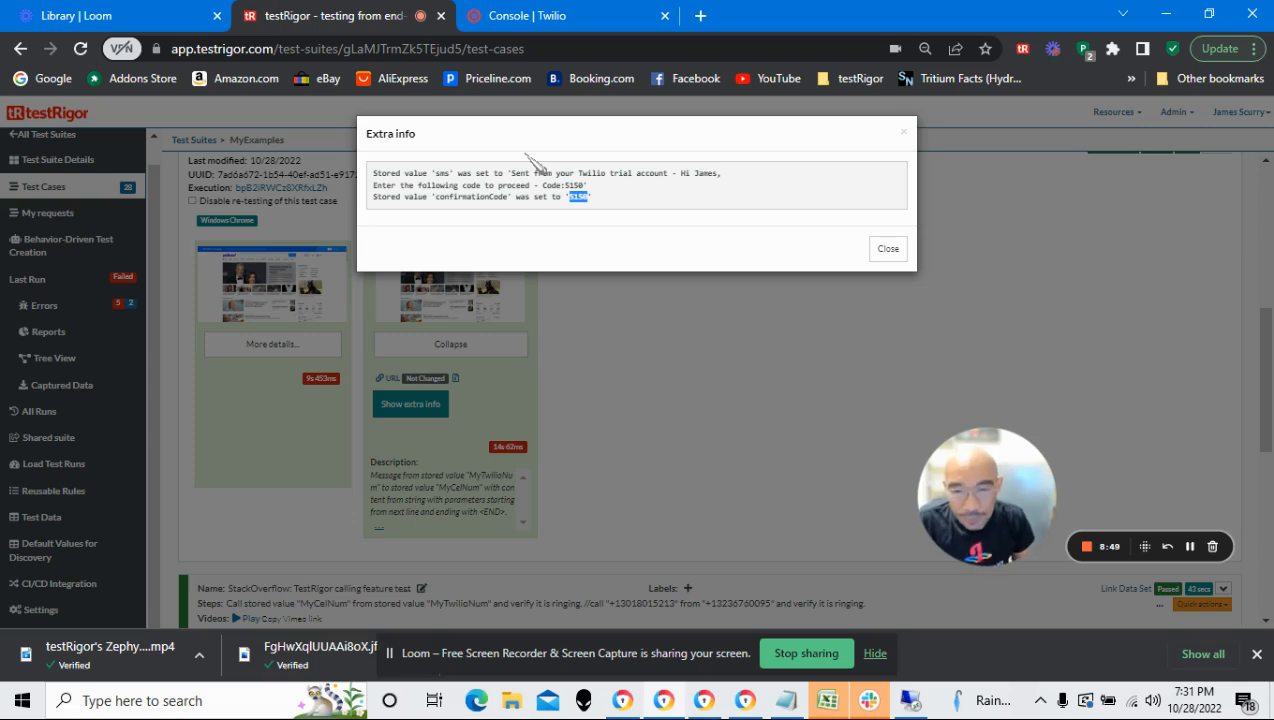
double_click(465, 198)
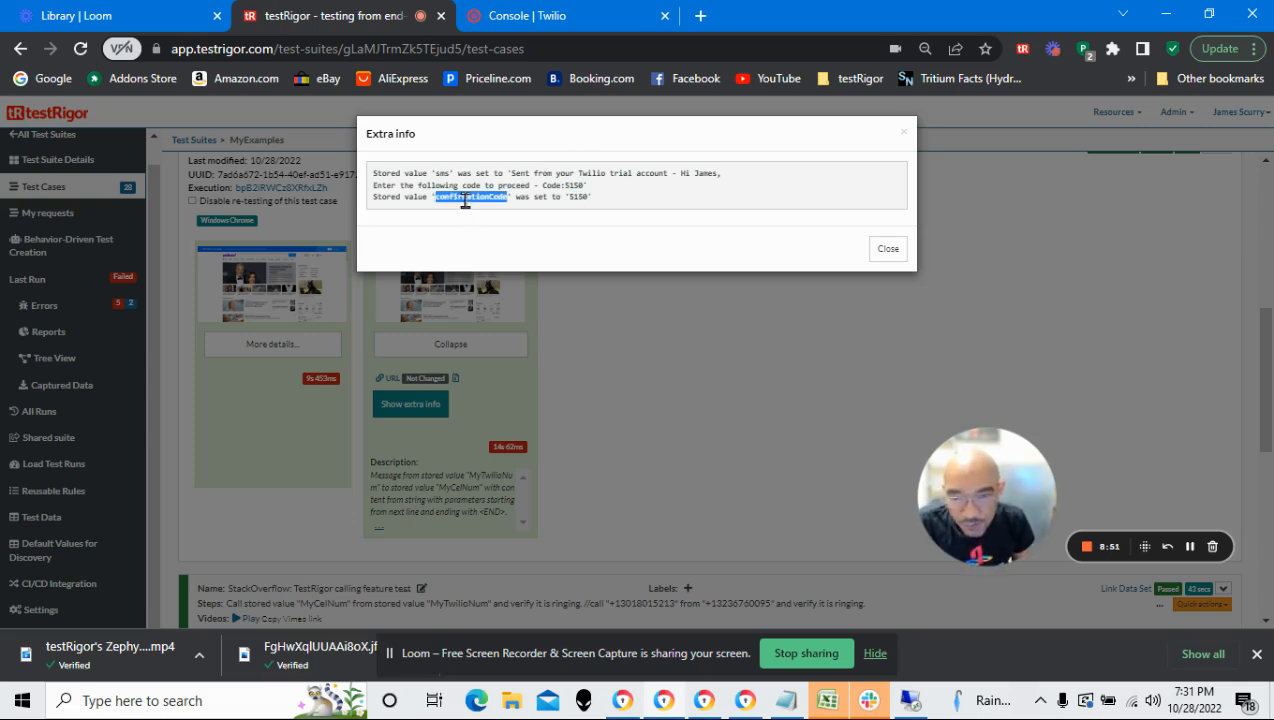